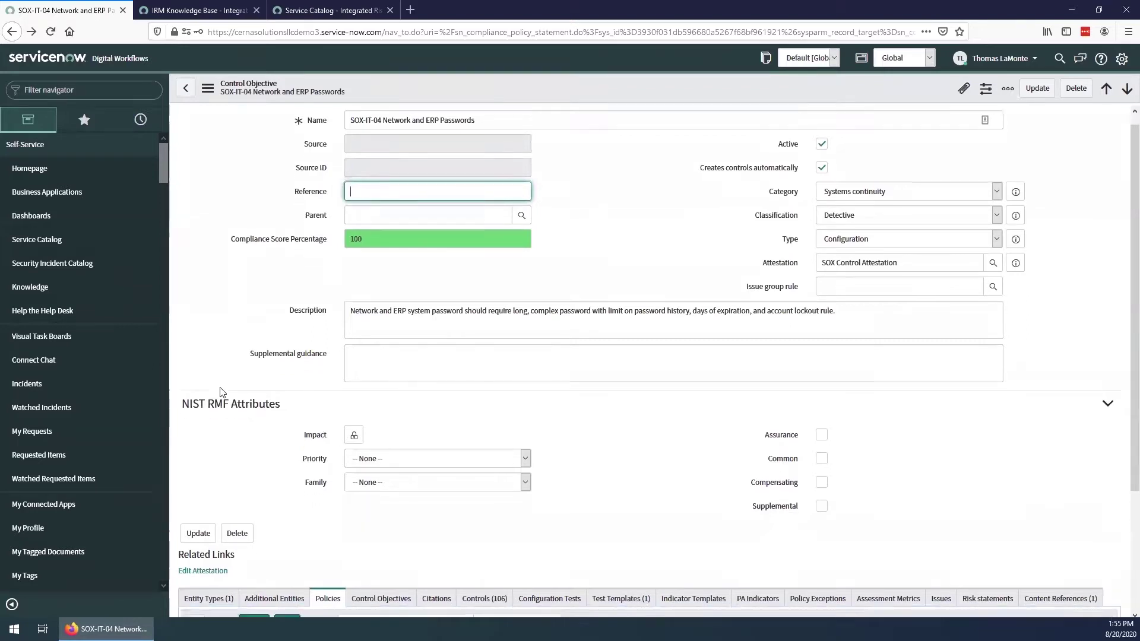
# Step: Create a new policy from the SOX-IT-04 control objective's Policies related list
pyautogui.scroll(-2, 328, 497)
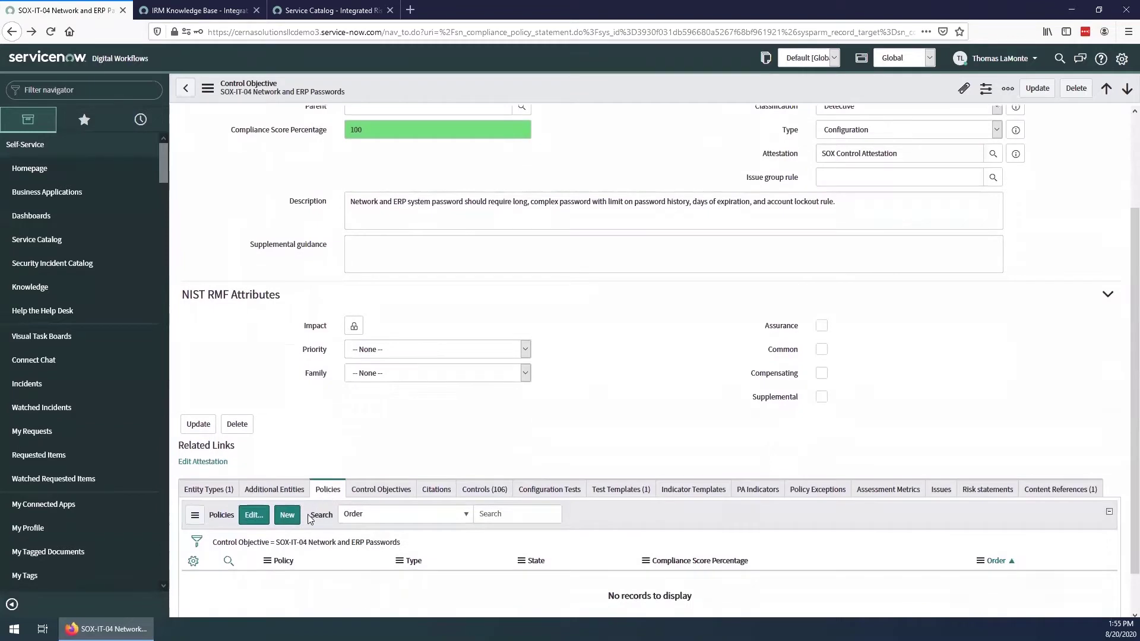
pyautogui.click(287, 515)
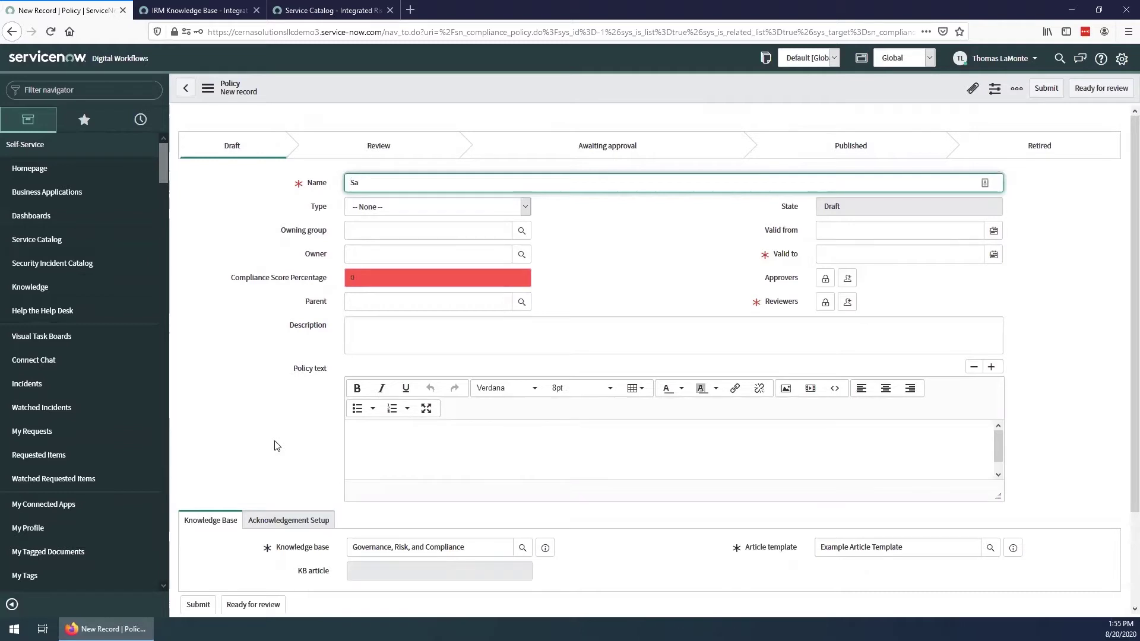
# Step: Name the policy 'Sample Password Policy', with Type Policy and Owning group IT Securities
pyautogui.write('Sample Aassword Policy')
pyautogui.click(525, 210)
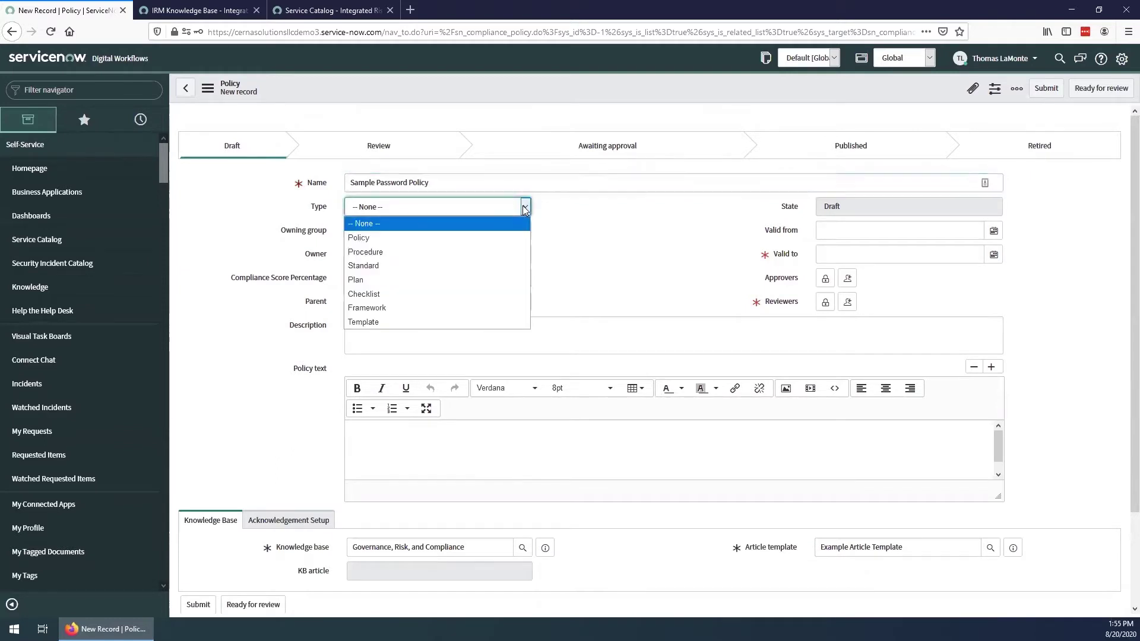
pyautogui.click(498, 241)
pyautogui.click(488, 227)
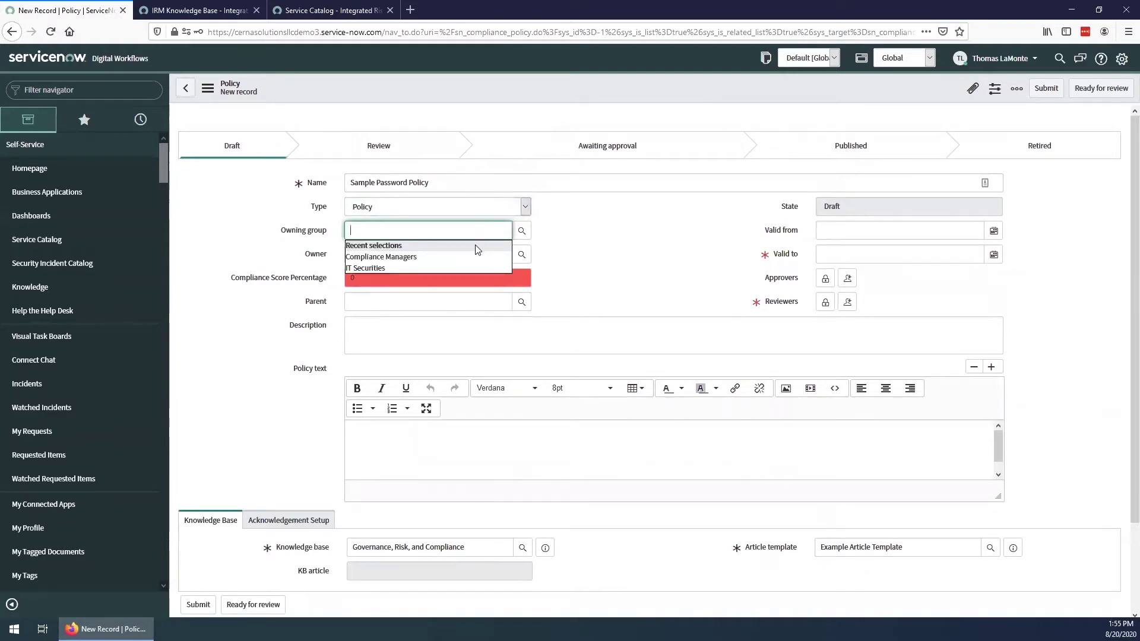
pyautogui.click(468, 266)
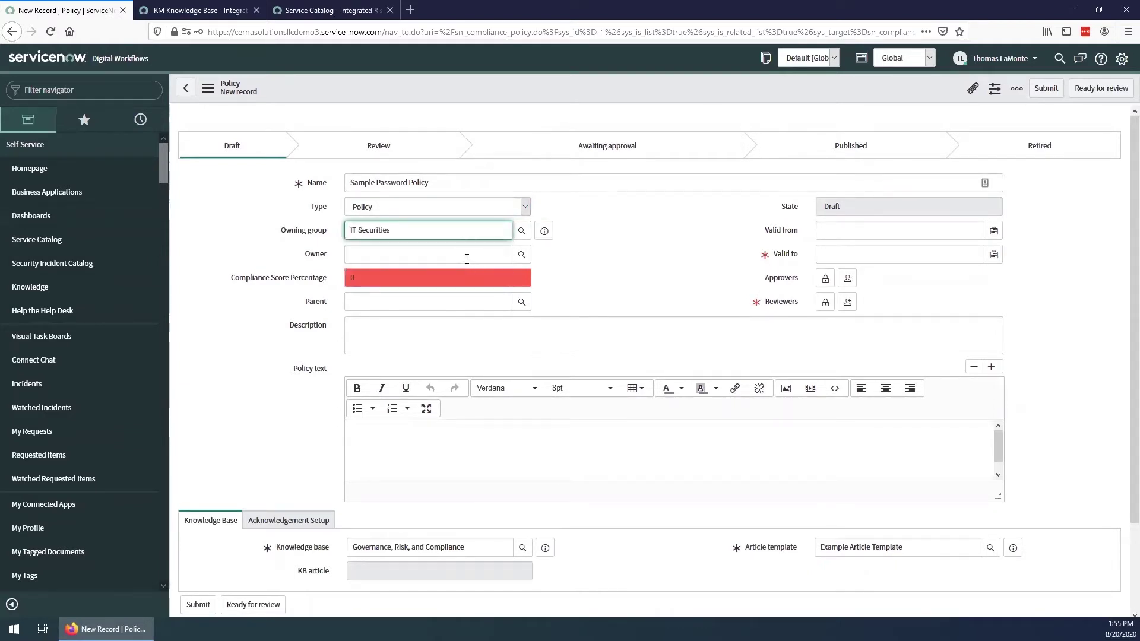
pyautogui.click(466, 260)
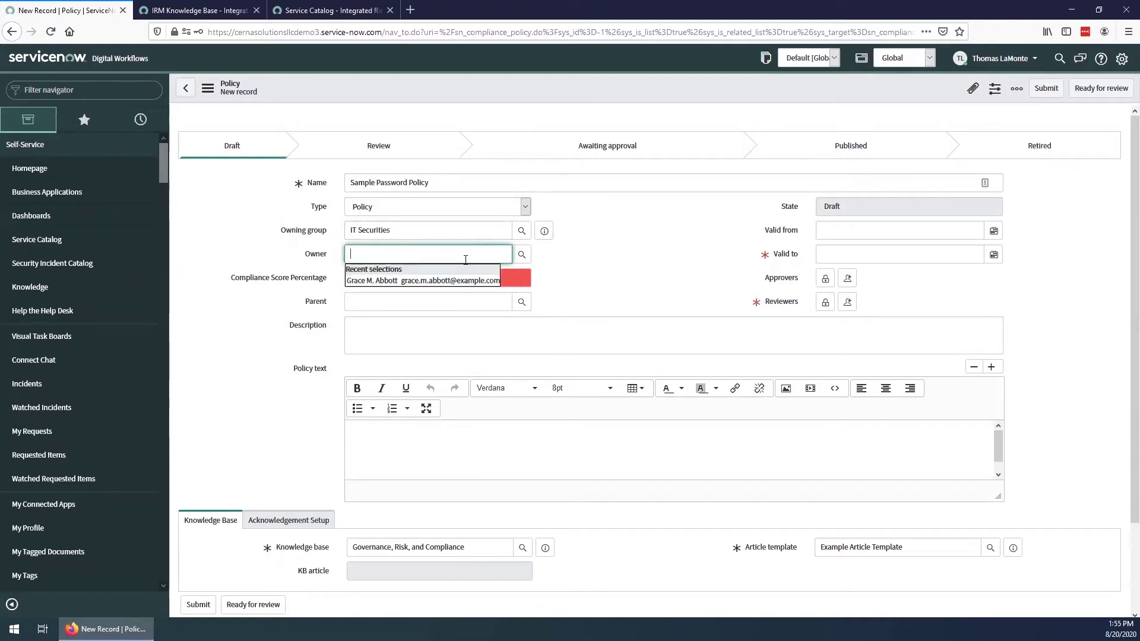
pyautogui.click(574, 283)
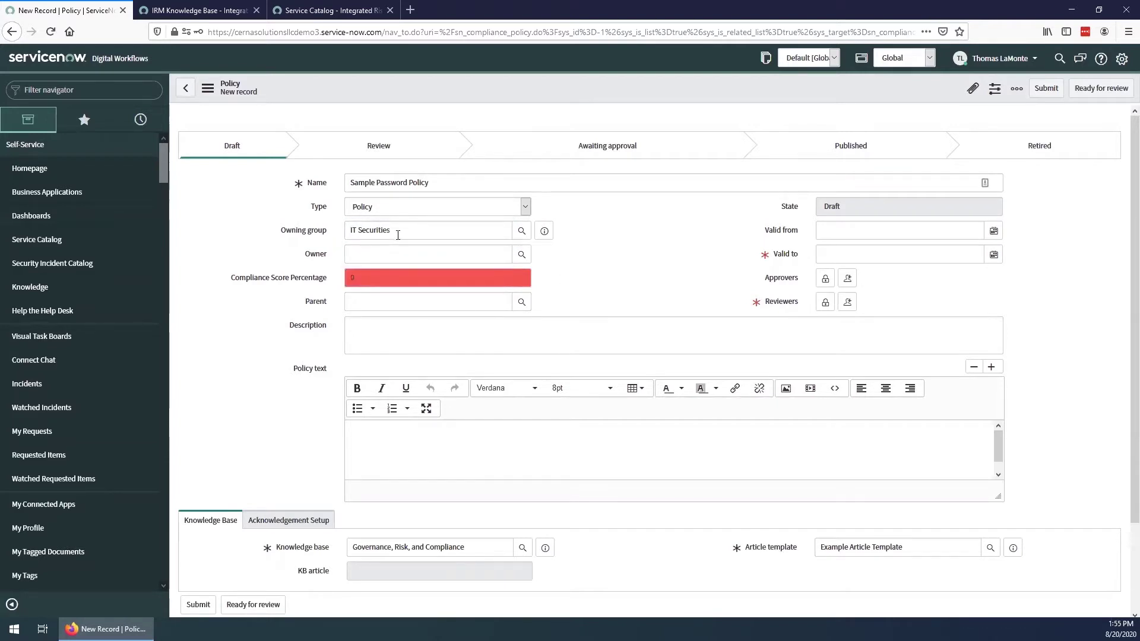
pyautogui.click(390, 347)
# Step: Paste the Password Policy Template into the Policy text field and enlarge the editor
pyautogui.scroll(-1, 426, 399)
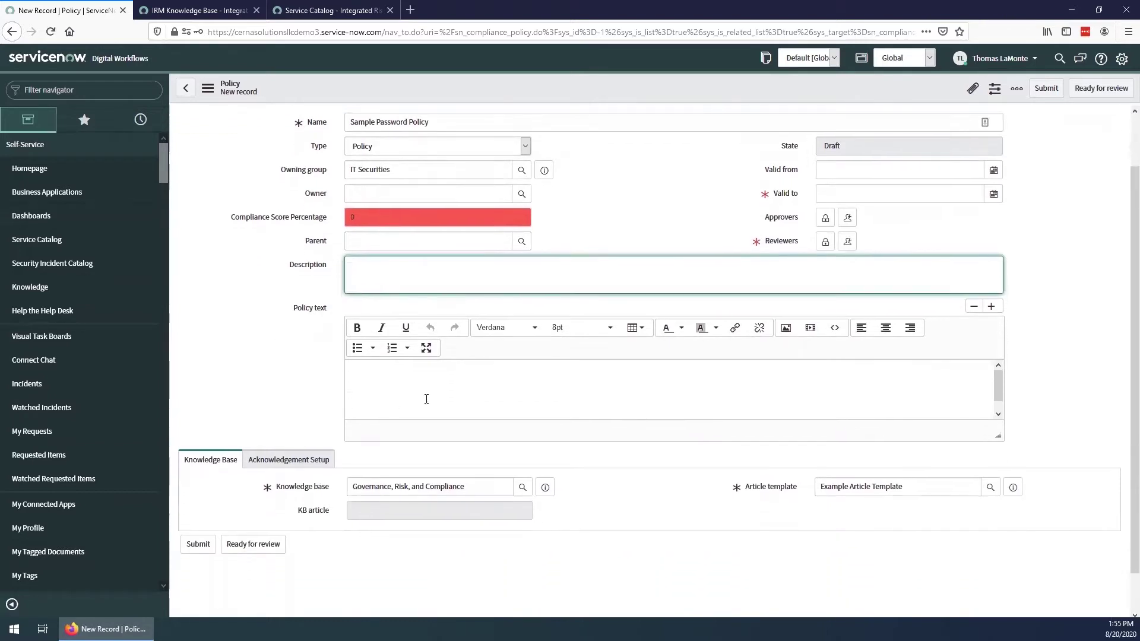
pyautogui.click(415, 383)
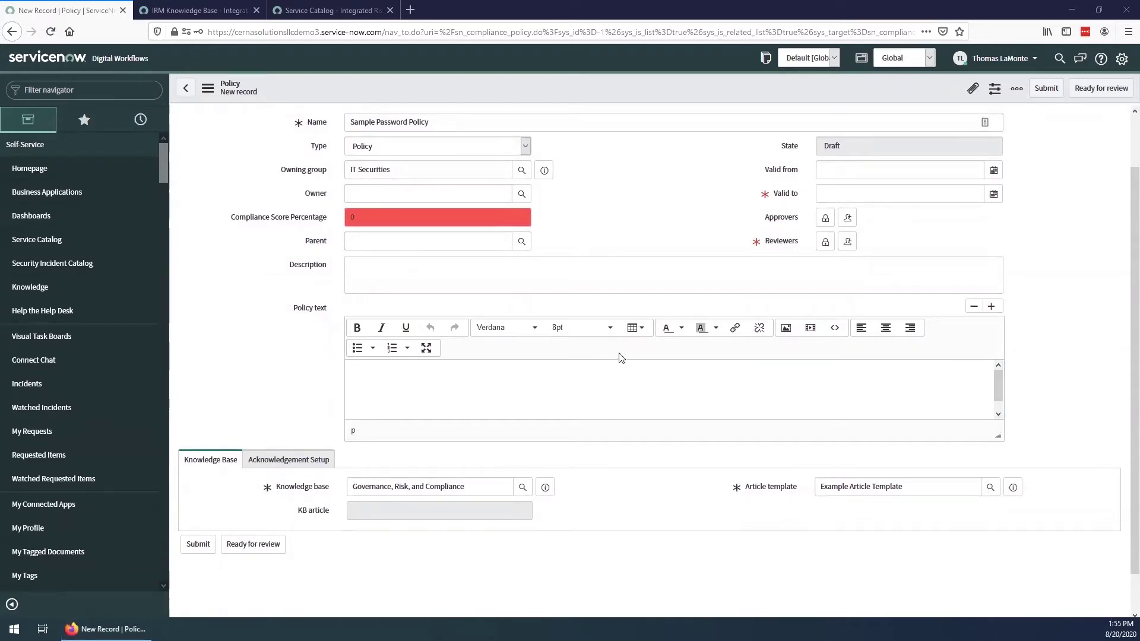
pyautogui.click(575, 395)
pyautogui.hotkey('ctrl', 'v')
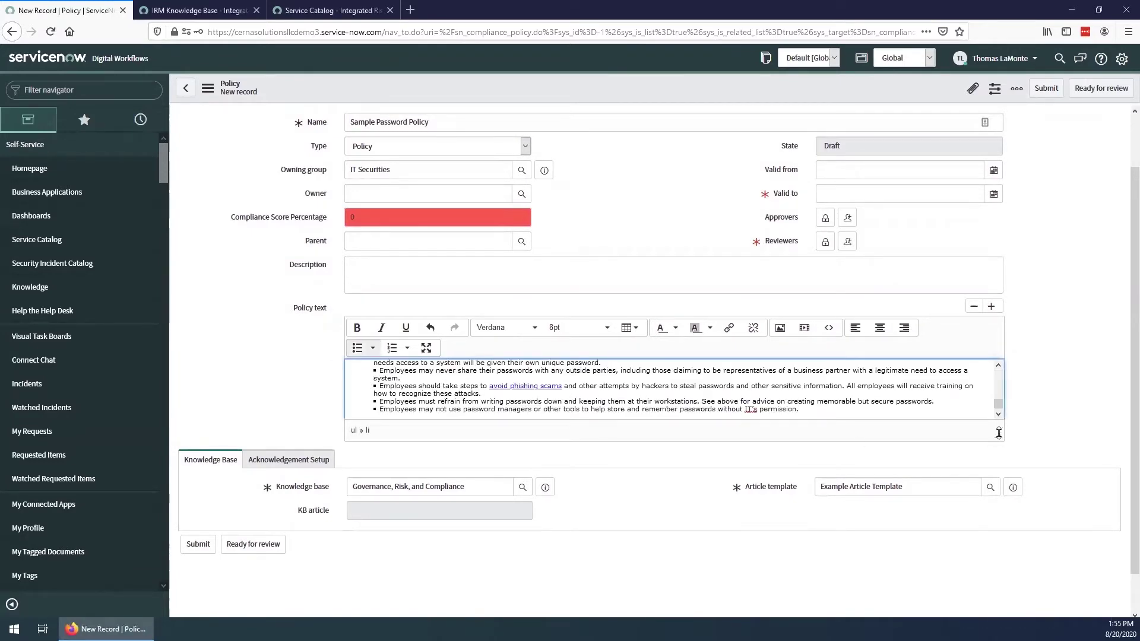
pyautogui.moveTo(998, 435); pyautogui.dragTo(983, 617)
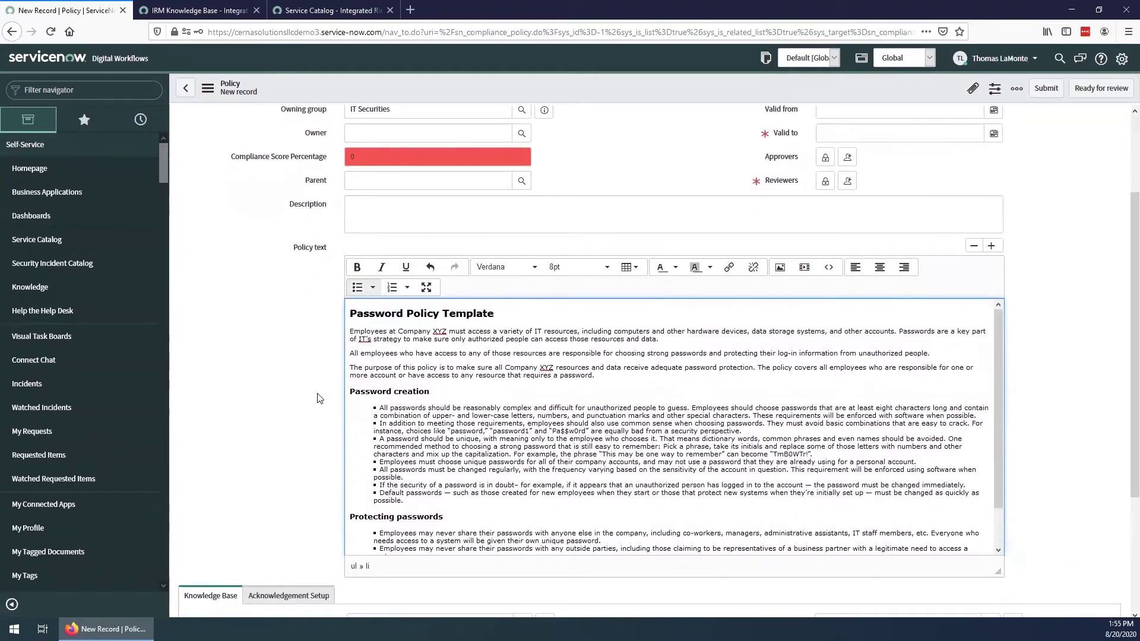
pyautogui.scroll(-2, 272, 414)
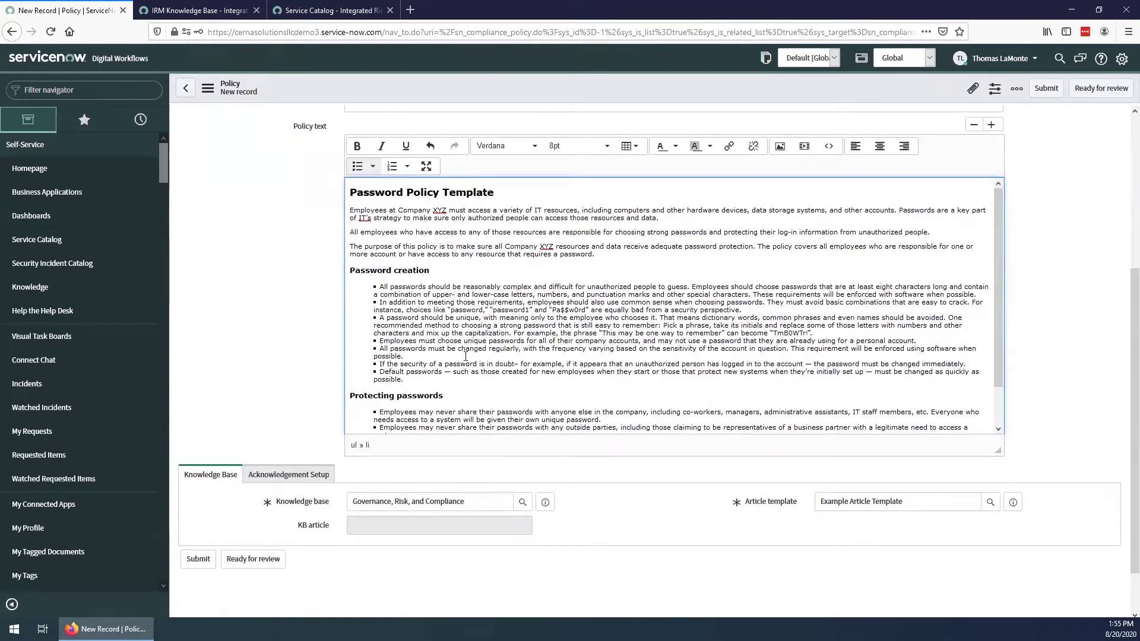
pyautogui.scroll(4, 305, 227)
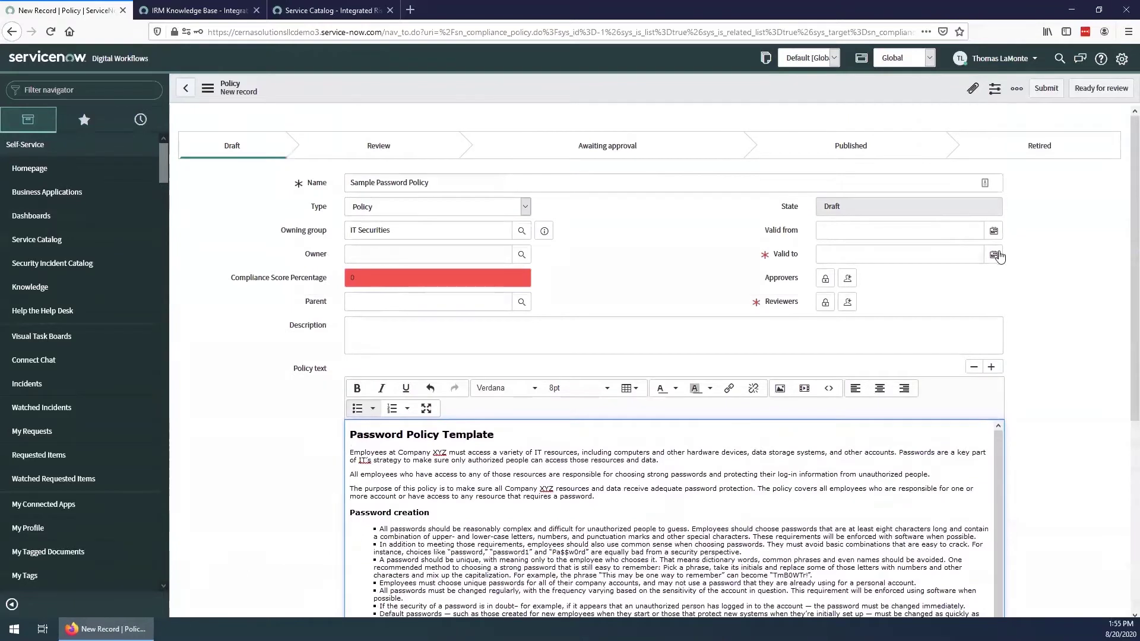
pyautogui.click(994, 255)
pyautogui.click(950, 279)
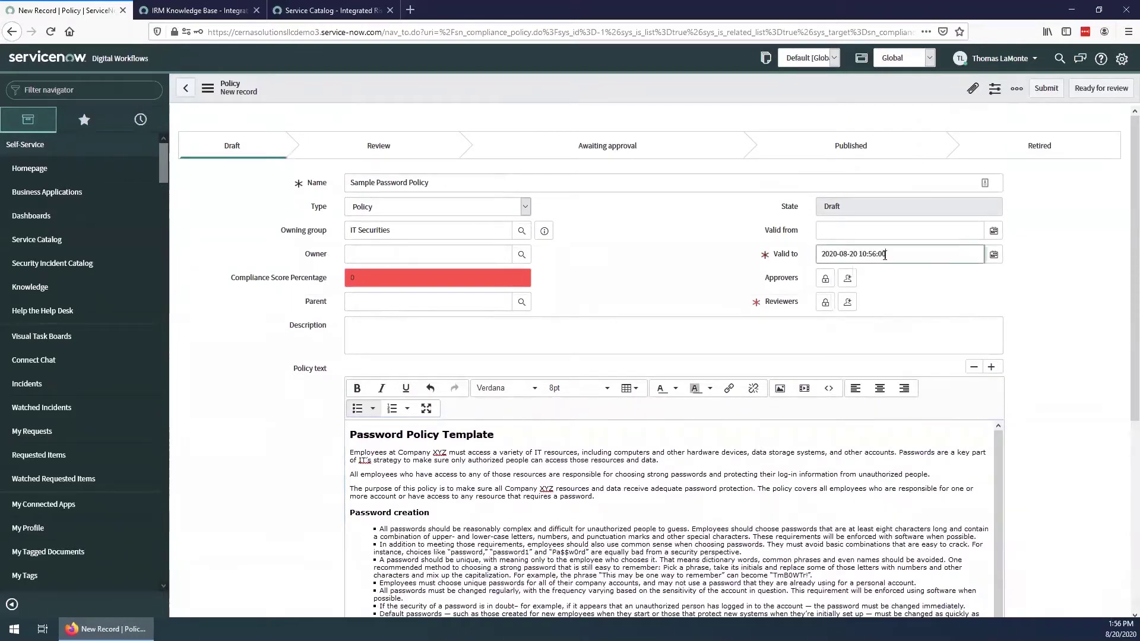
pyautogui.click(841, 254)
pyautogui.press('BackSpace')
pyautogui.write('1')
pyautogui.press('Tab')
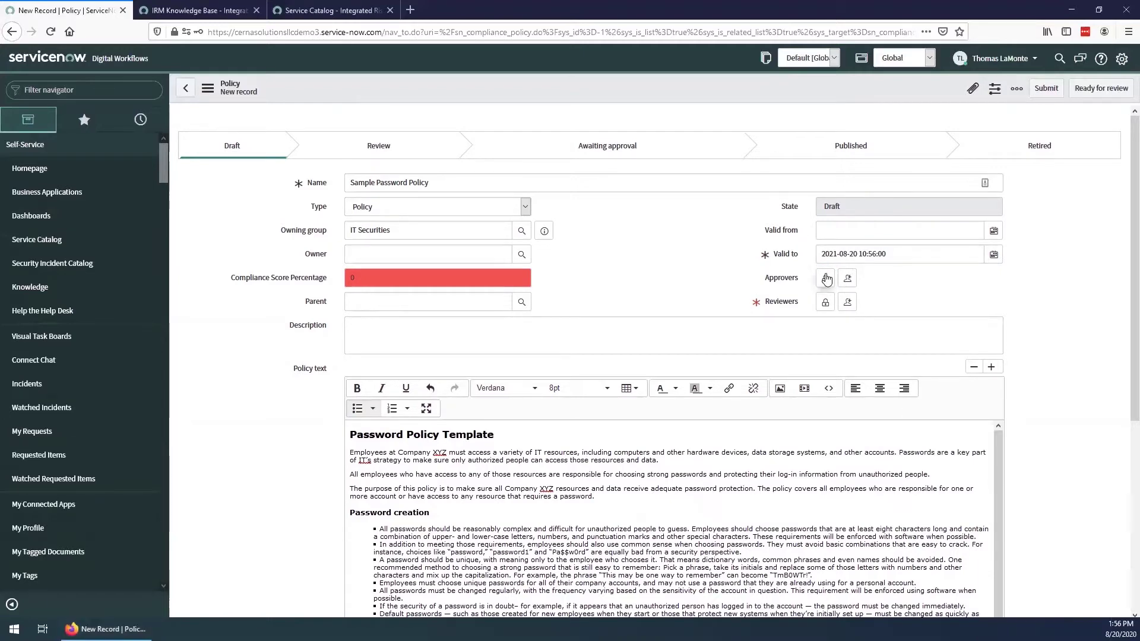
# Step: Add one approver and one reviewer, then send the policy on to Review
pyautogui.click(825, 277)
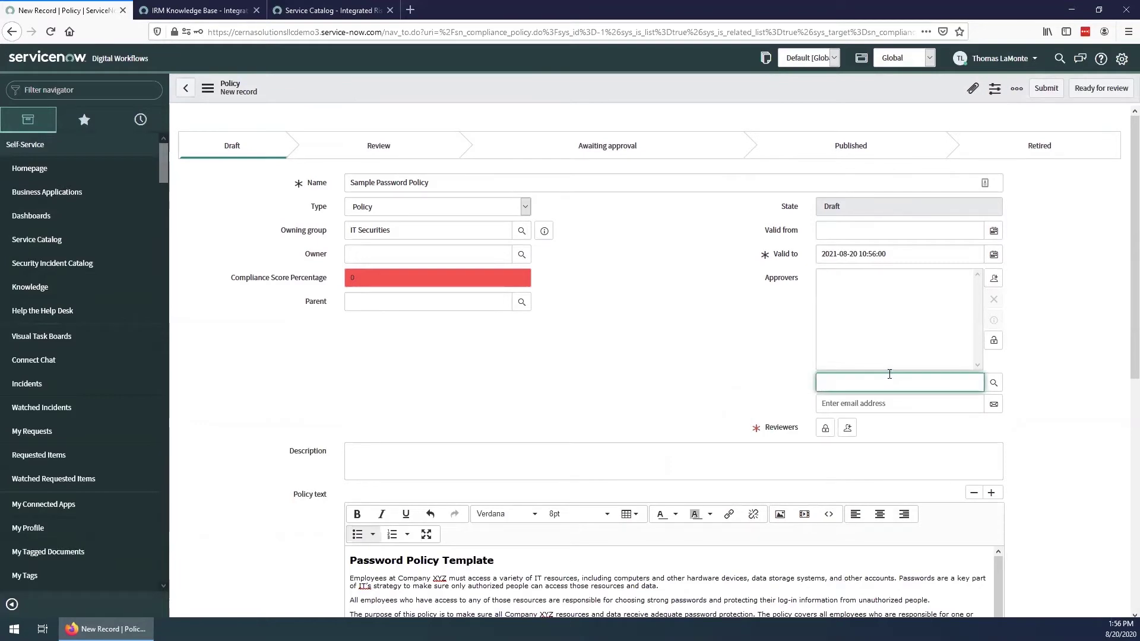
pyautogui.write('abel')
pyautogui.press('Return')
pyautogui.click(993, 341)
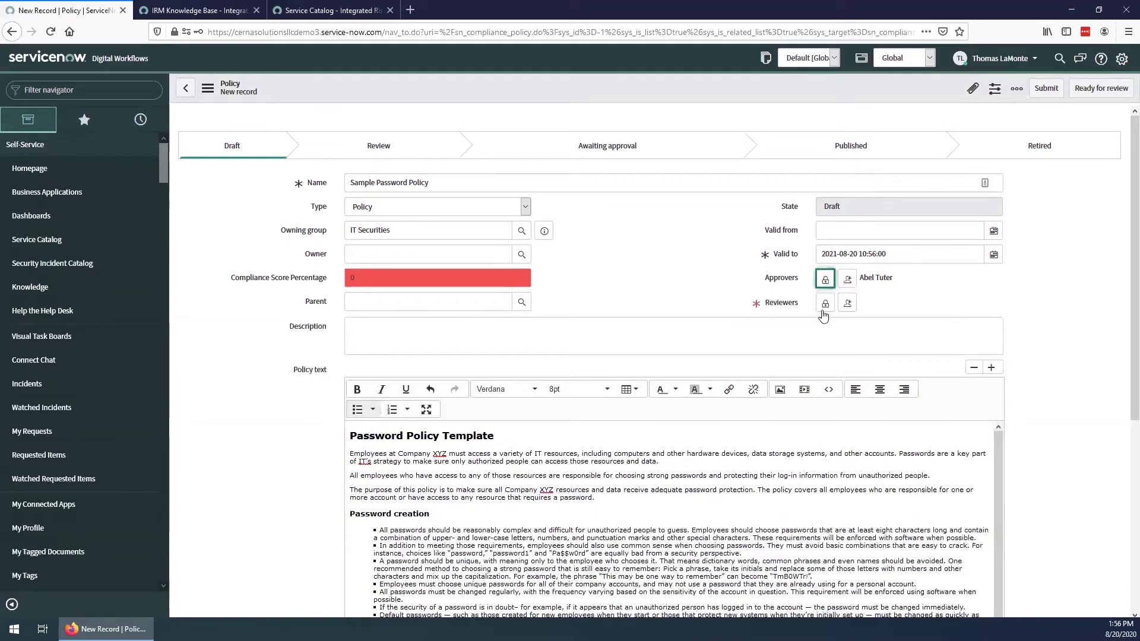
pyautogui.click(825, 305)
pyautogui.click(895, 408)
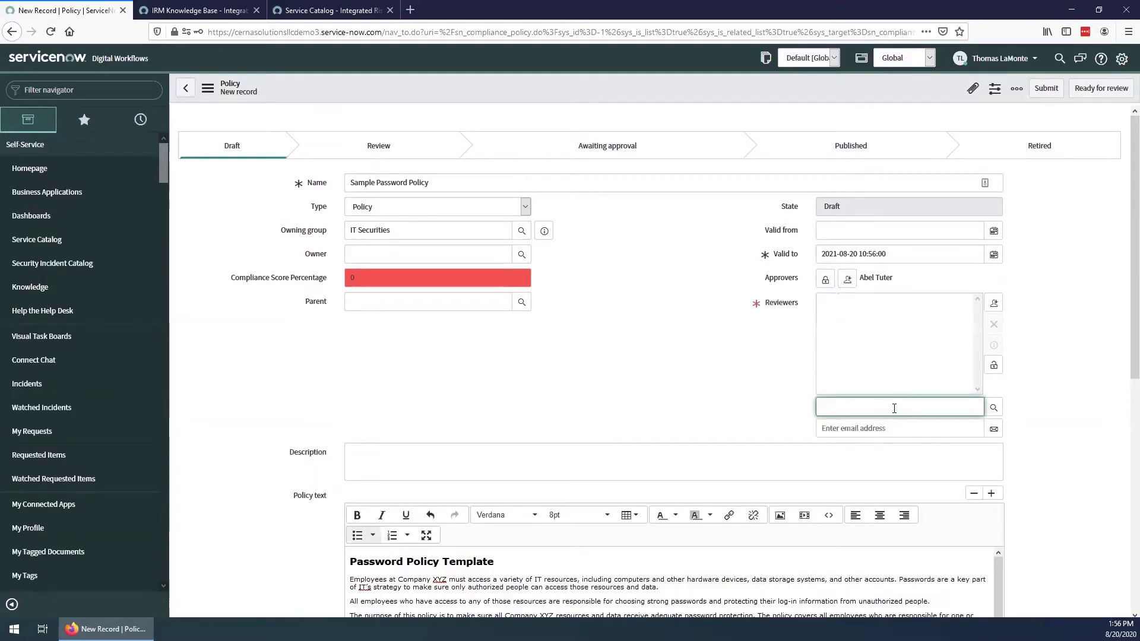
pyautogui.write('Adam')
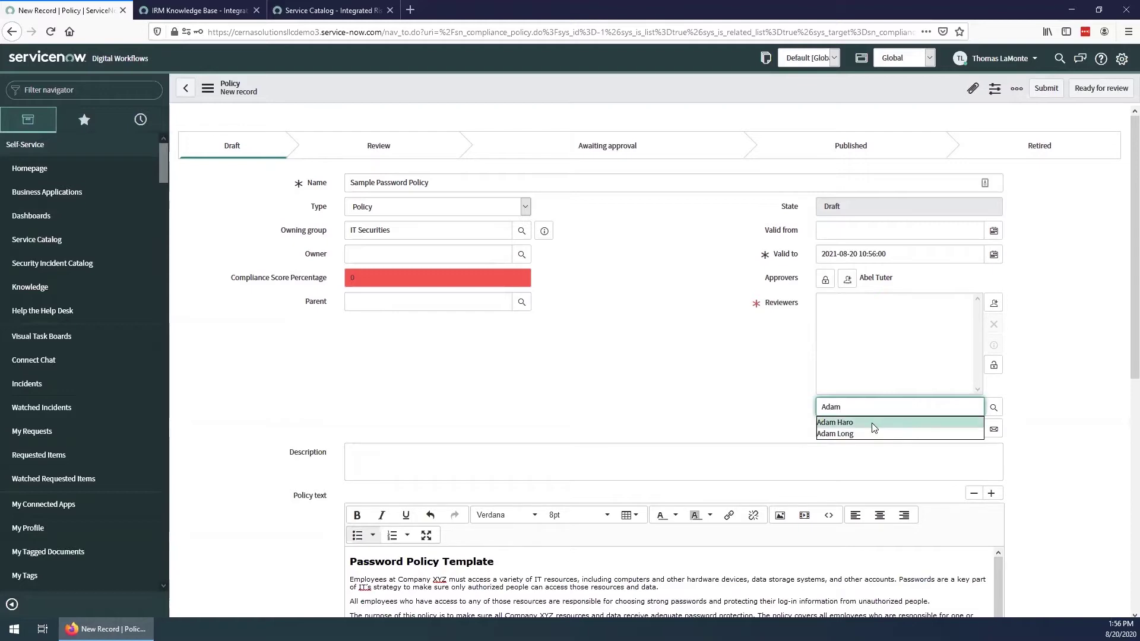
pyautogui.click(872, 423)
pyautogui.click(993, 364)
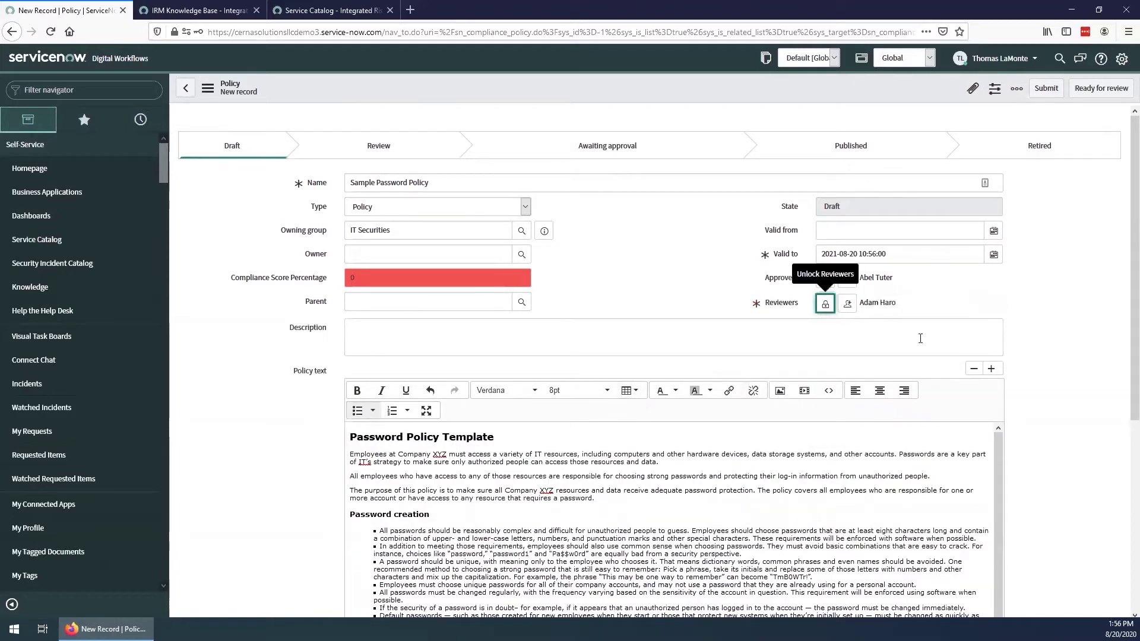
pyautogui.click(980, 337)
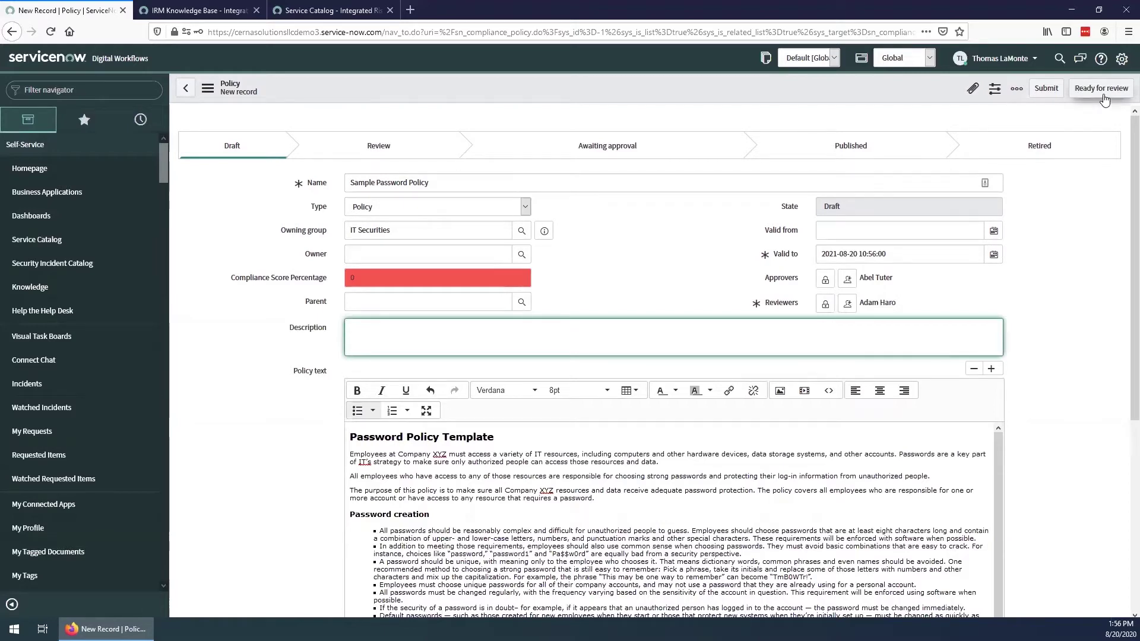
pyautogui.click(1102, 89)
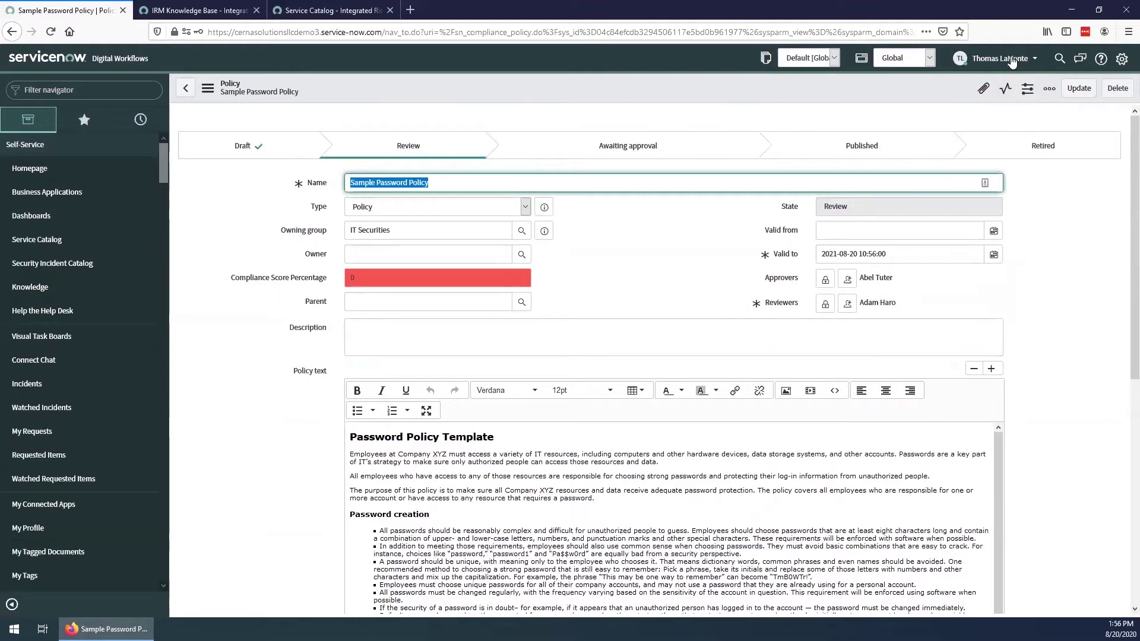
# Step: Impersonate the policy's reviewer and open the compliance Policies list
pyautogui.click(1012, 60)
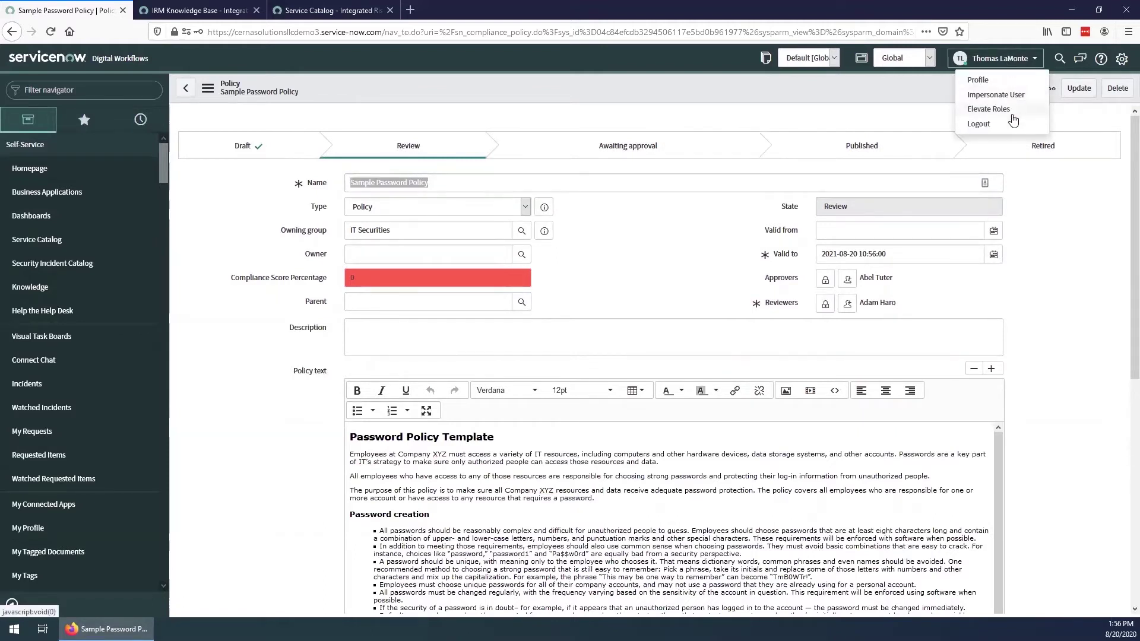
pyautogui.click(1031, 95)
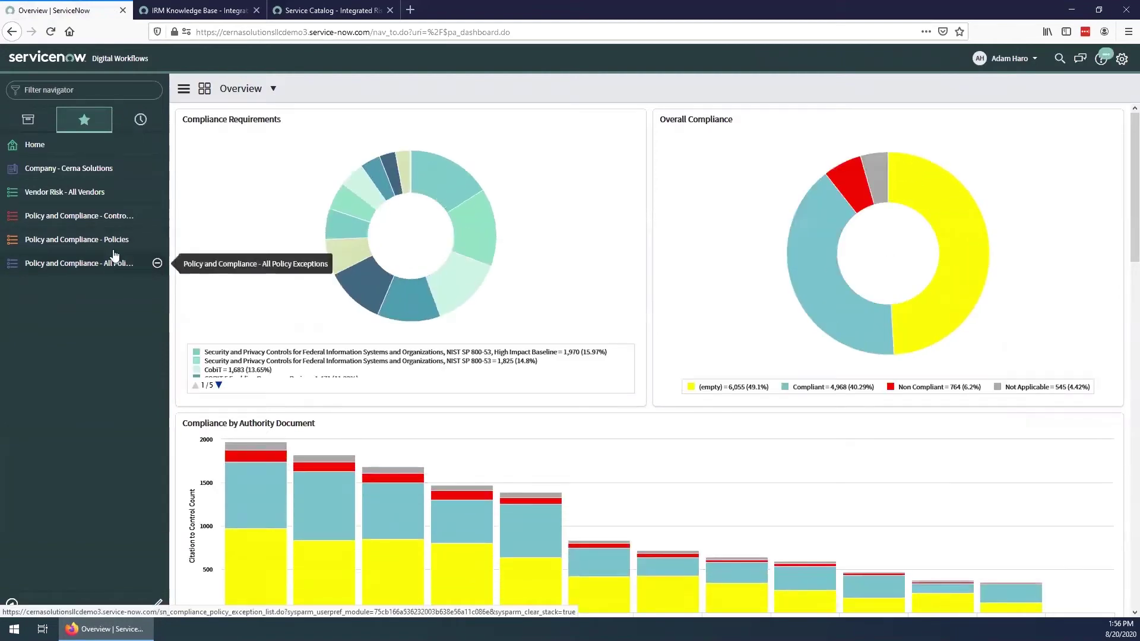
pyautogui.click(110, 241)
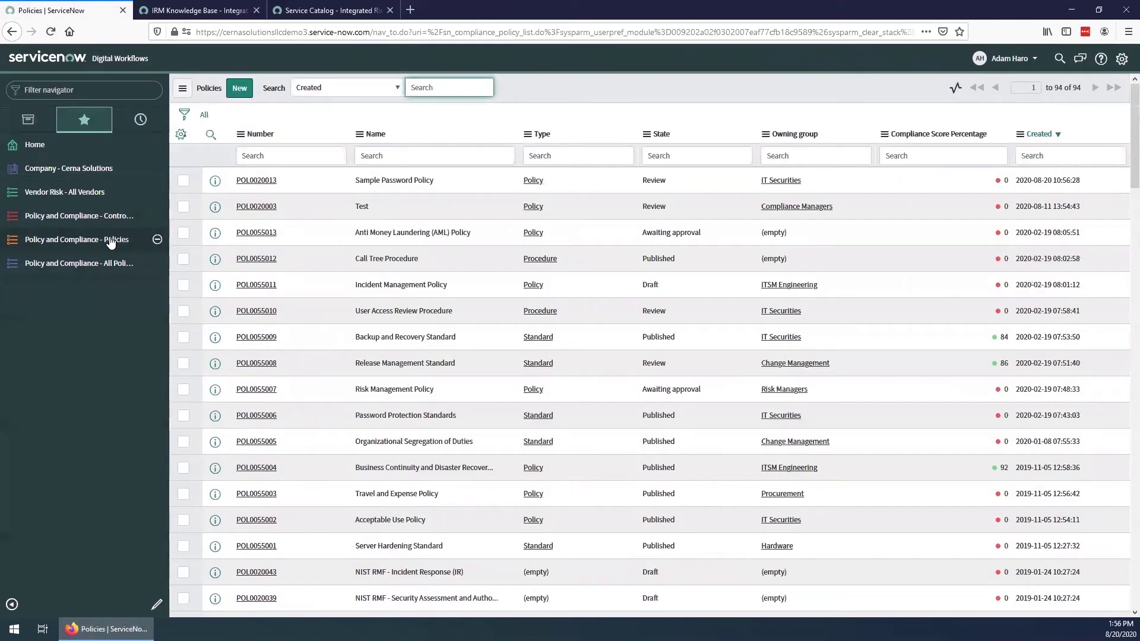
# Step: Open POL0020013 (Sample Password Policy) and request approval without changing any fields
pyautogui.click(245, 182)
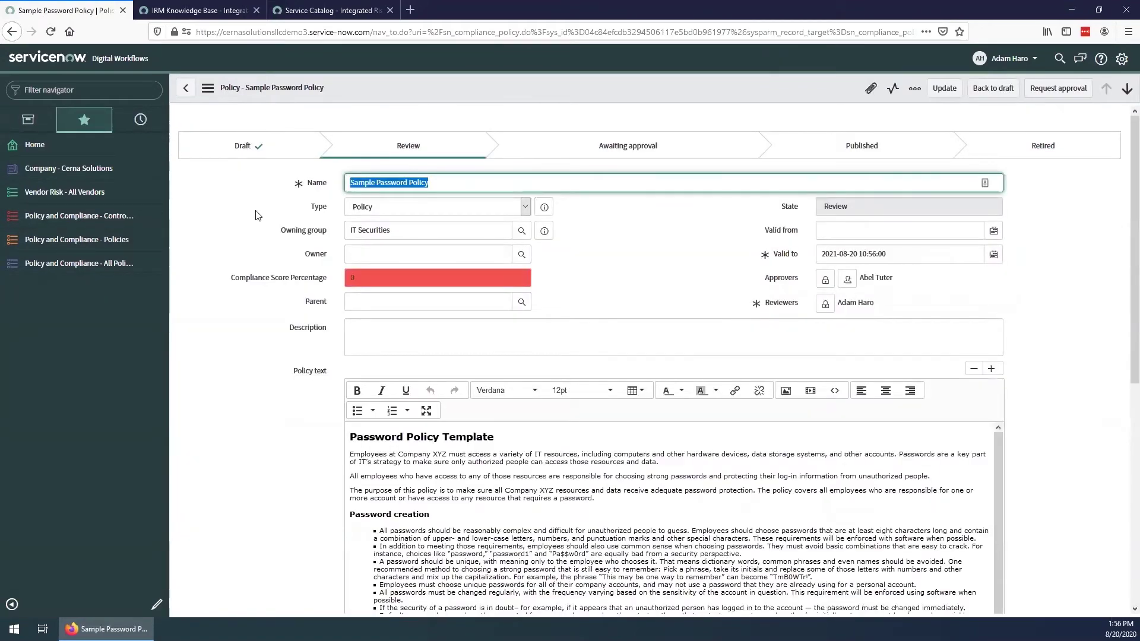
pyautogui.click(464, 189)
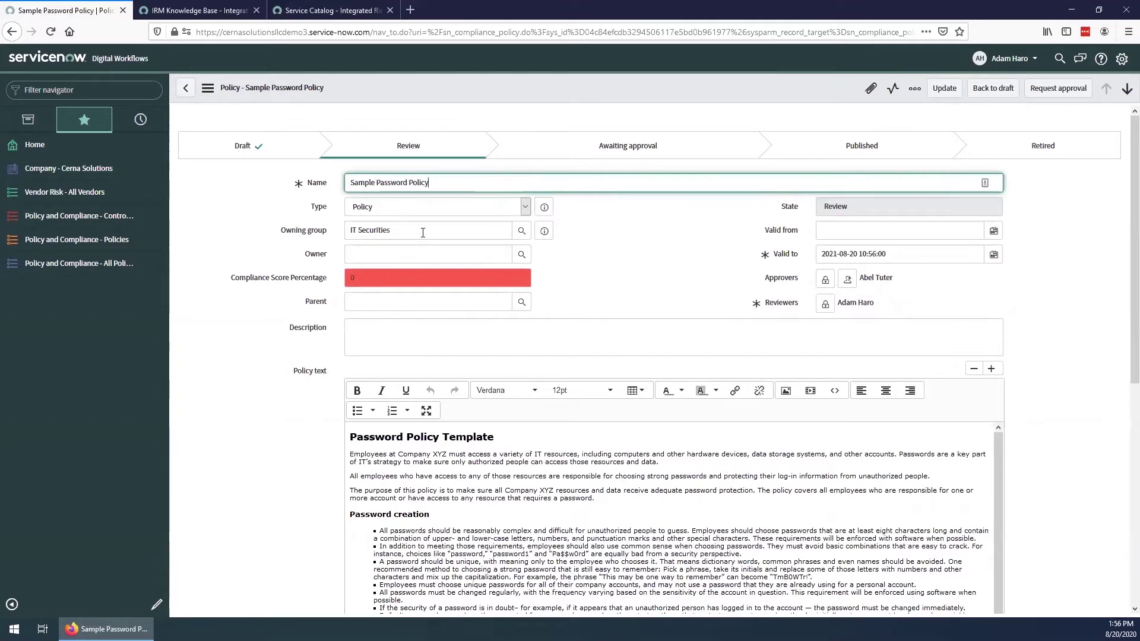
pyautogui.click(444, 343)
pyautogui.scroll(-5, 279, 355)
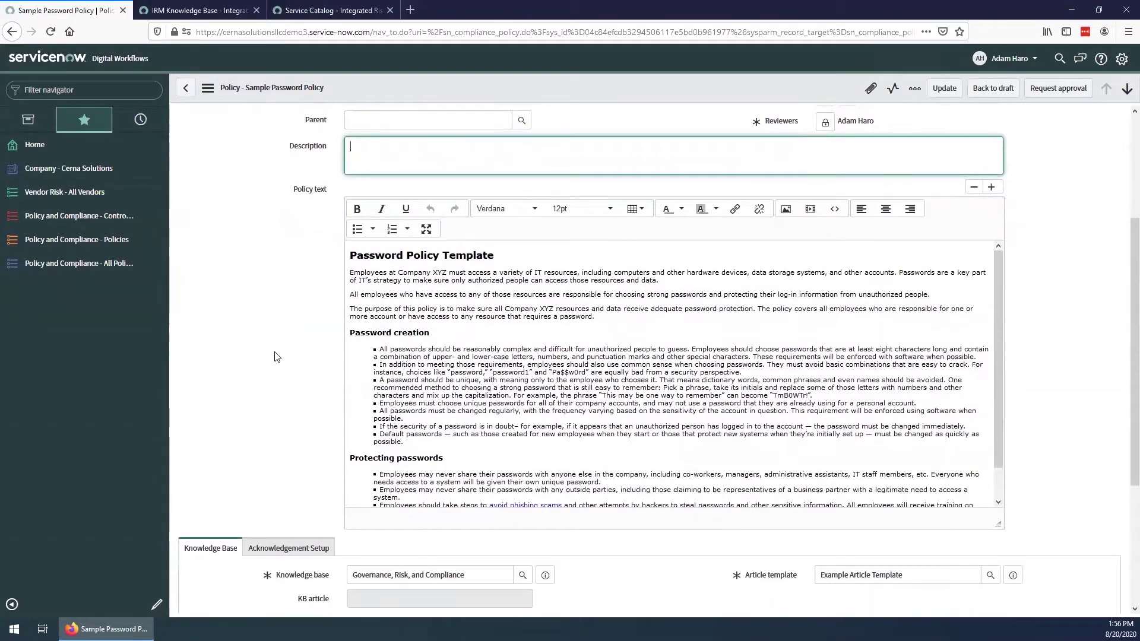
pyautogui.scroll(3, 275, 356)
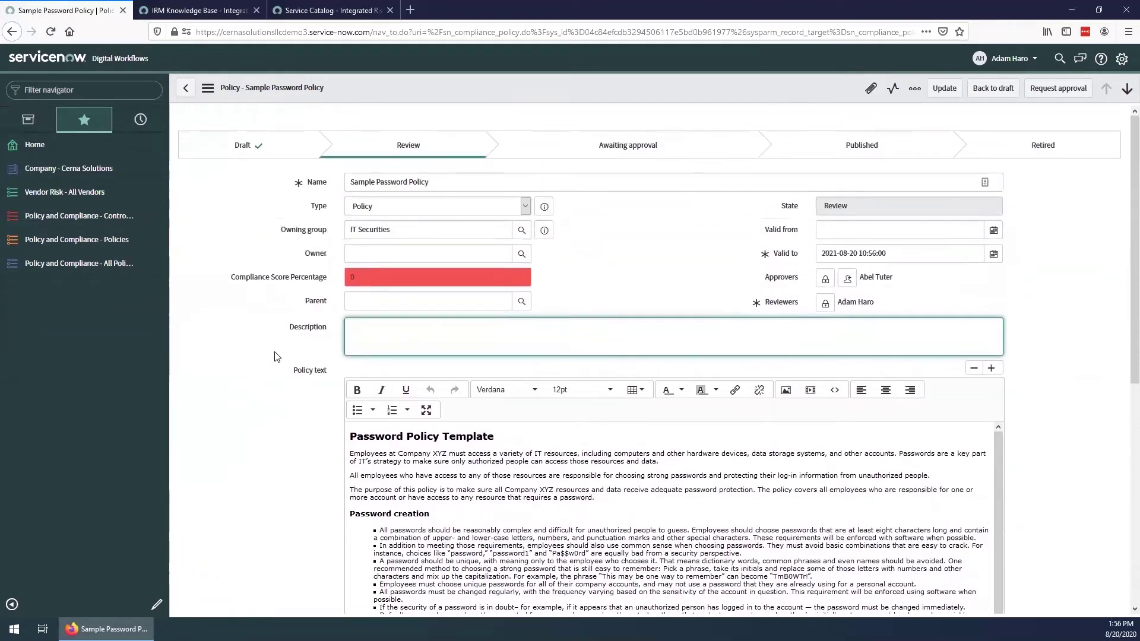
pyautogui.click(522, 435)
pyautogui.click(672, 331)
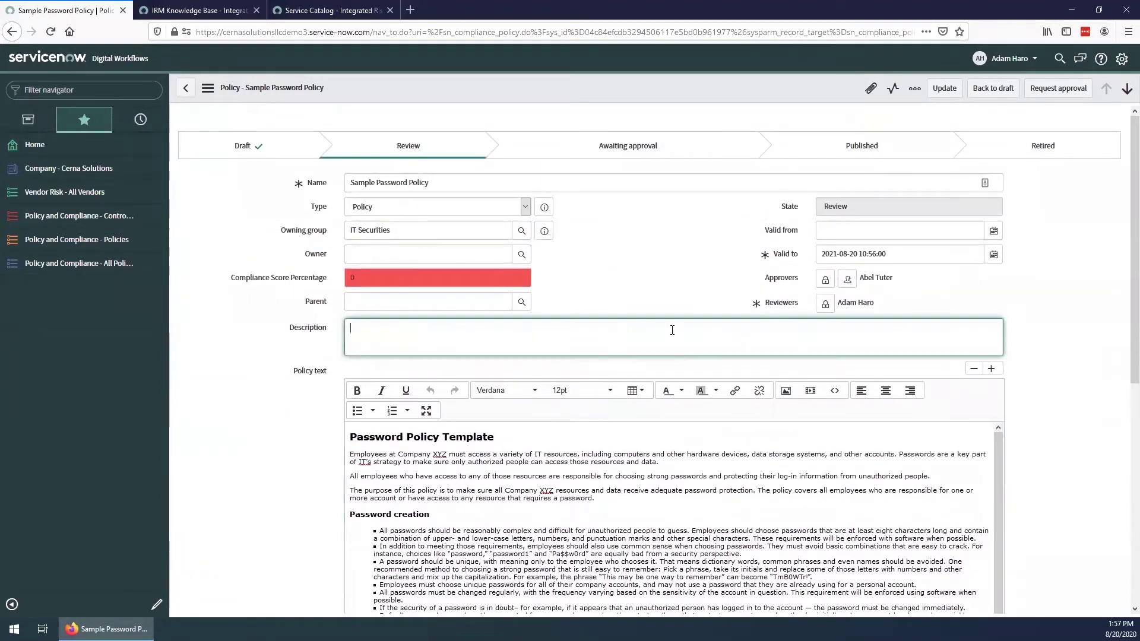
pyautogui.click(1049, 308)
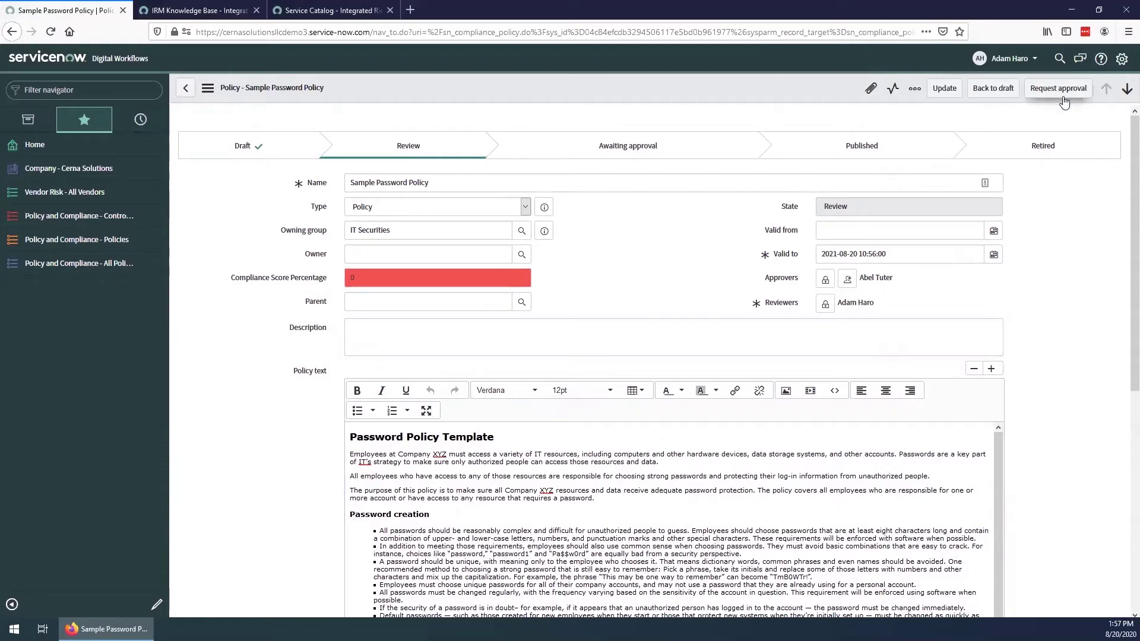
pyautogui.click(1065, 100)
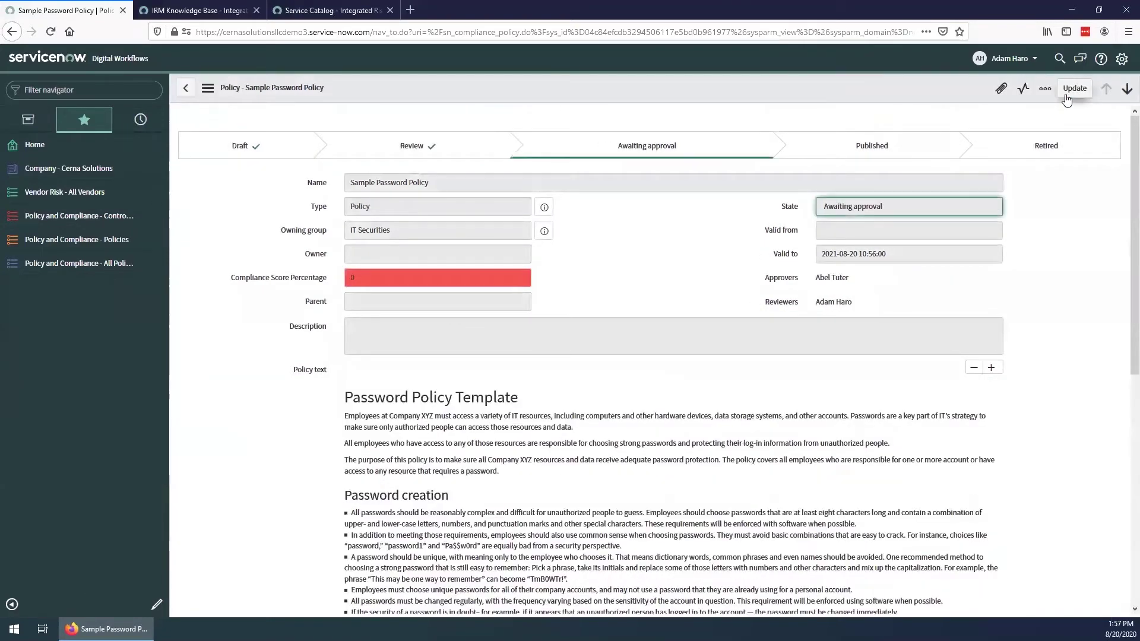
# Step: Impersonate the policy's approver and open Self-Service - My Approvals
pyautogui.click(1020, 60)
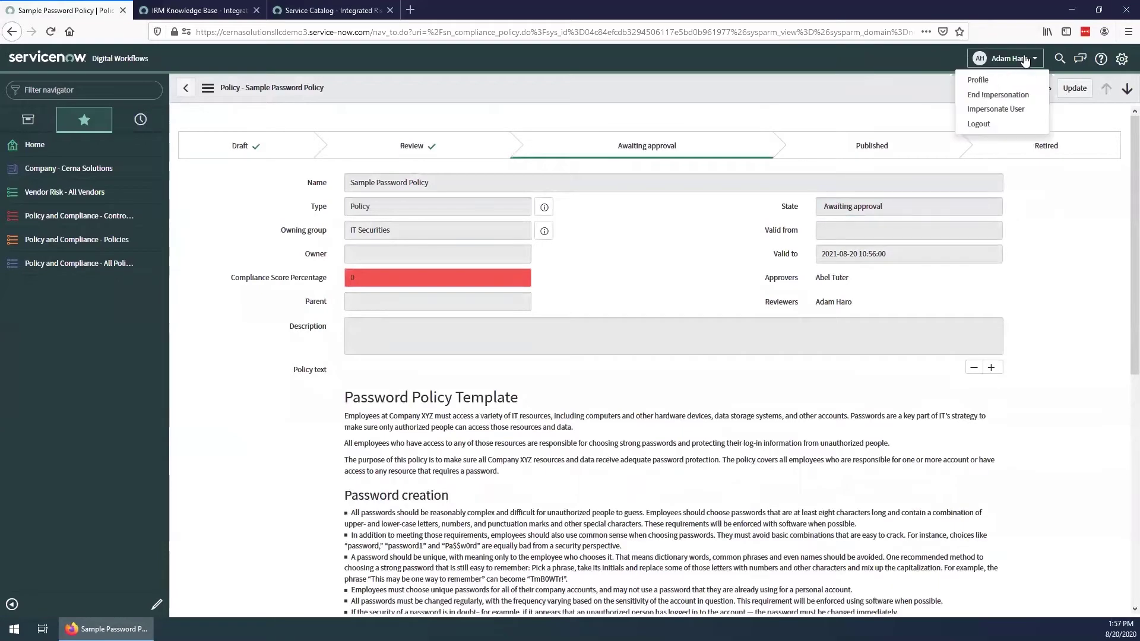
pyautogui.click(995, 109)
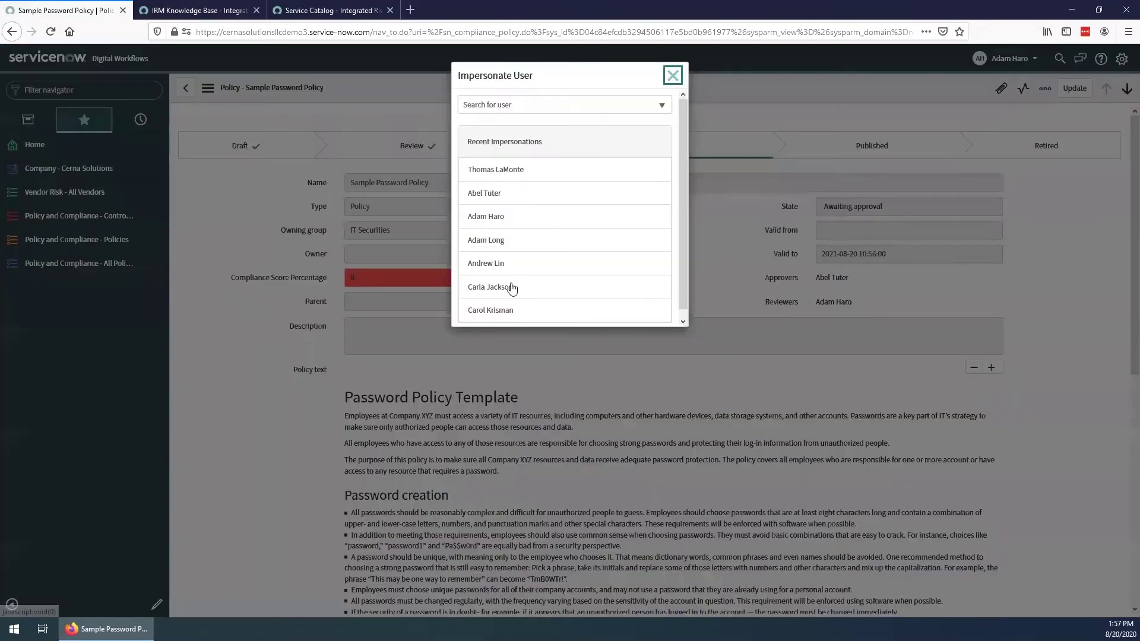
pyautogui.click(468, 200)
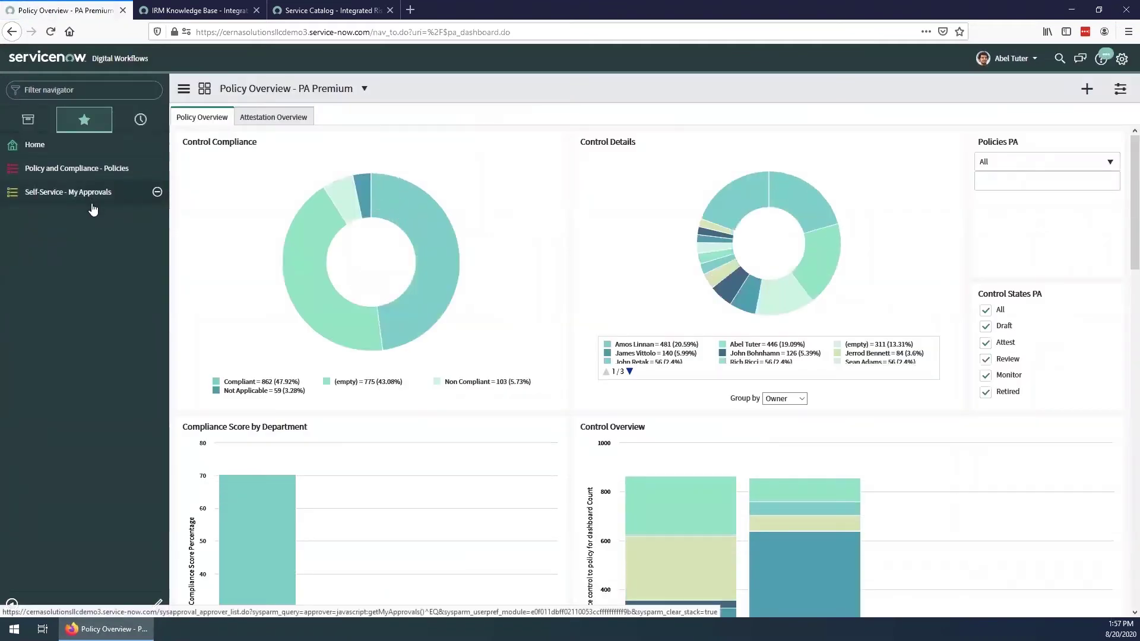
pyautogui.click(93, 199)
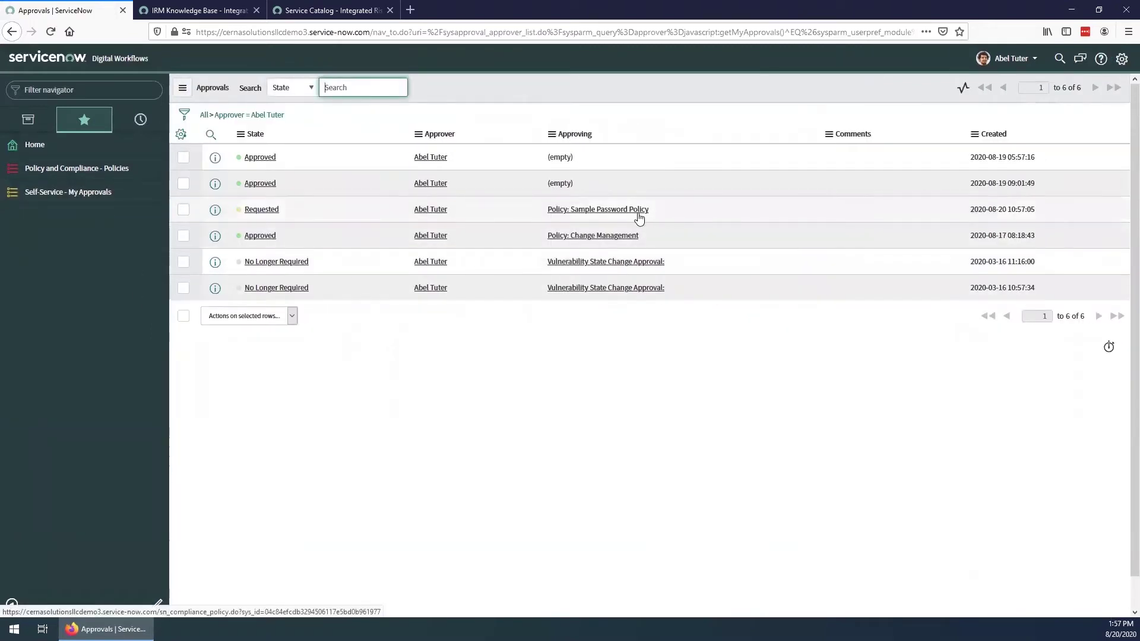
# Step: Open the Requested approval for Policy: Sample Password Policy and review its summary
pyautogui.click(258, 211)
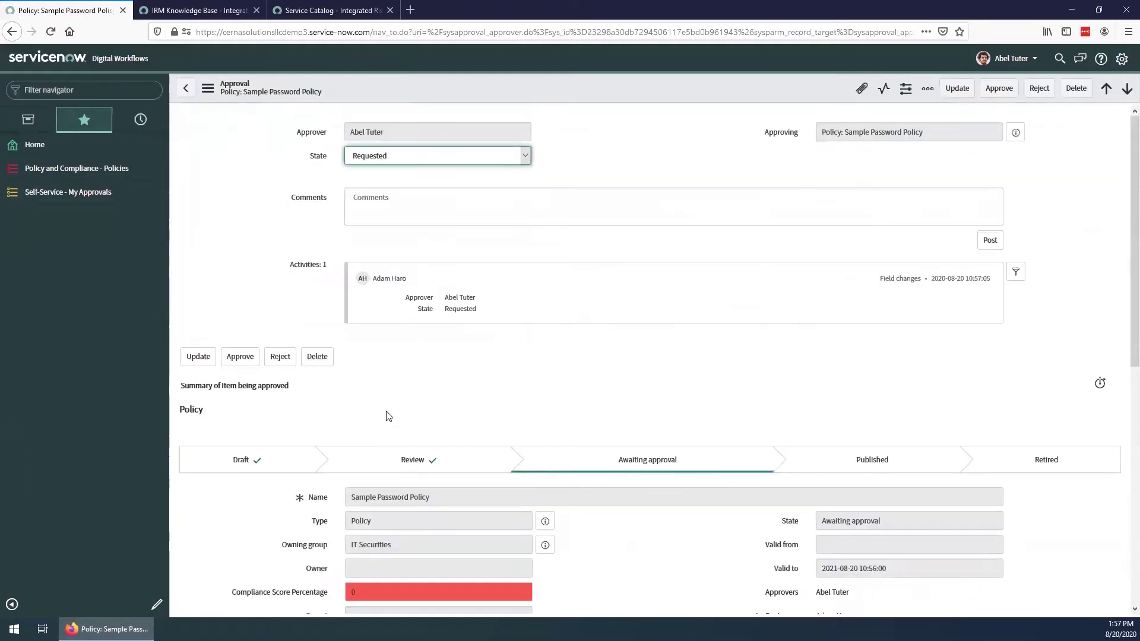
pyautogui.scroll(-4, 298, 360)
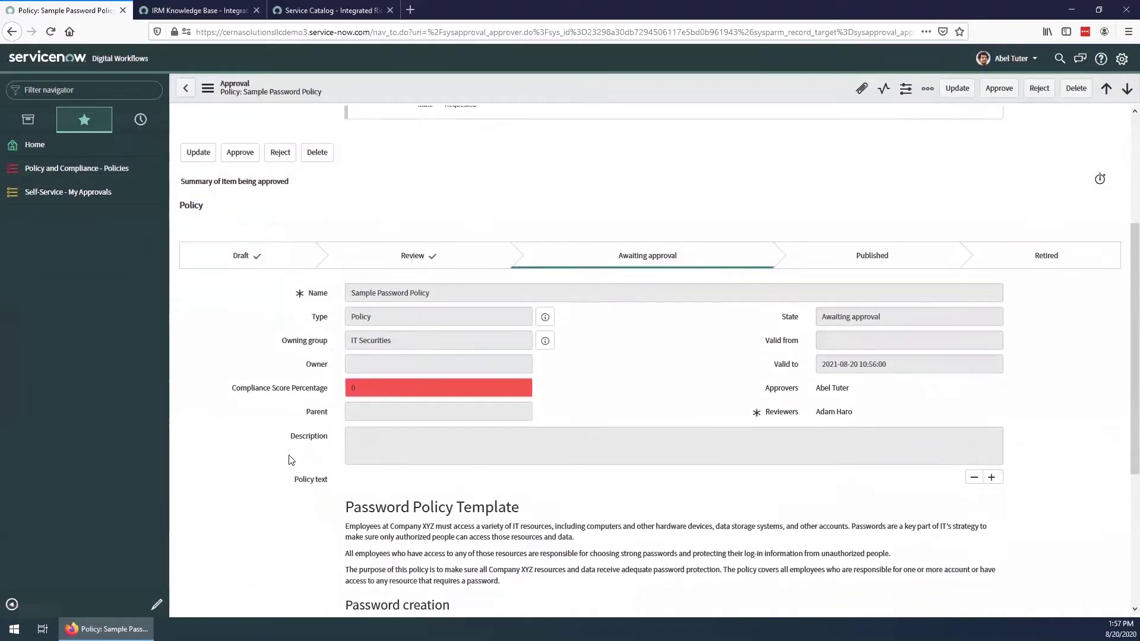
pyautogui.scroll(-2, 298, 360)
pyautogui.scroll(1, 415, 447)
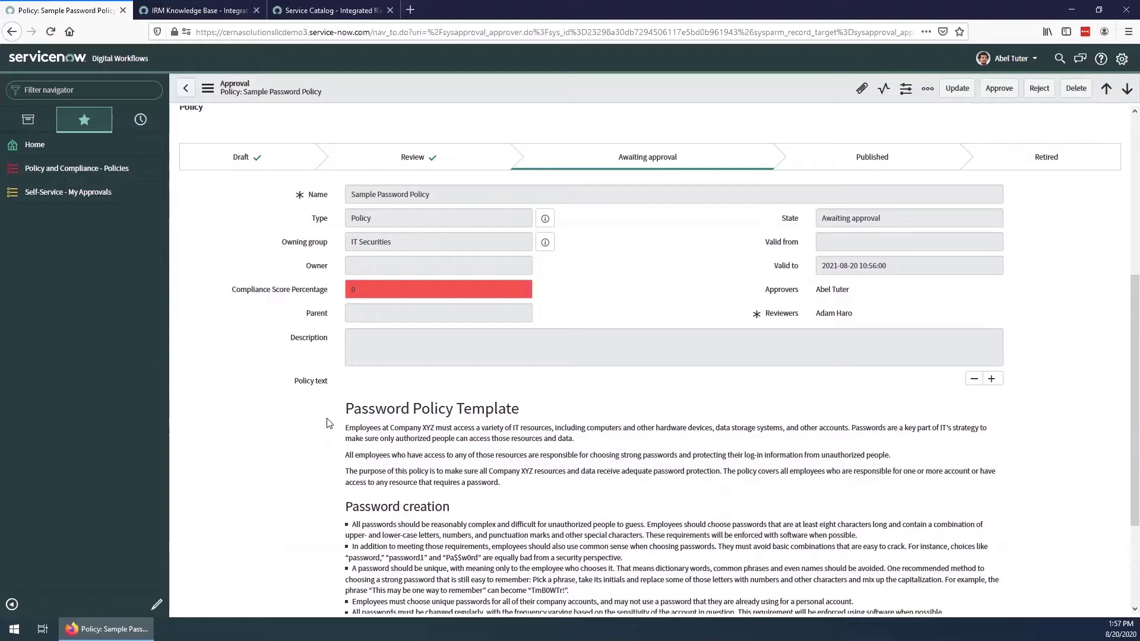
pyautogui.scroll(5, 328, 422)
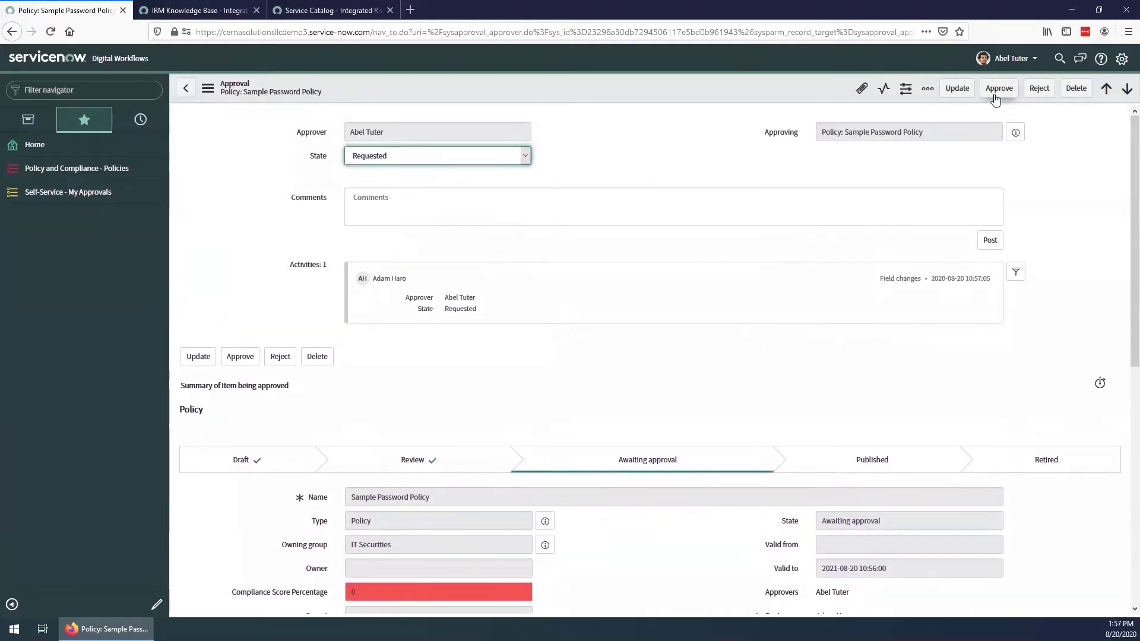
# Step: Approve the Sample Password Policy approval record
pyautogui.click(995, 96)
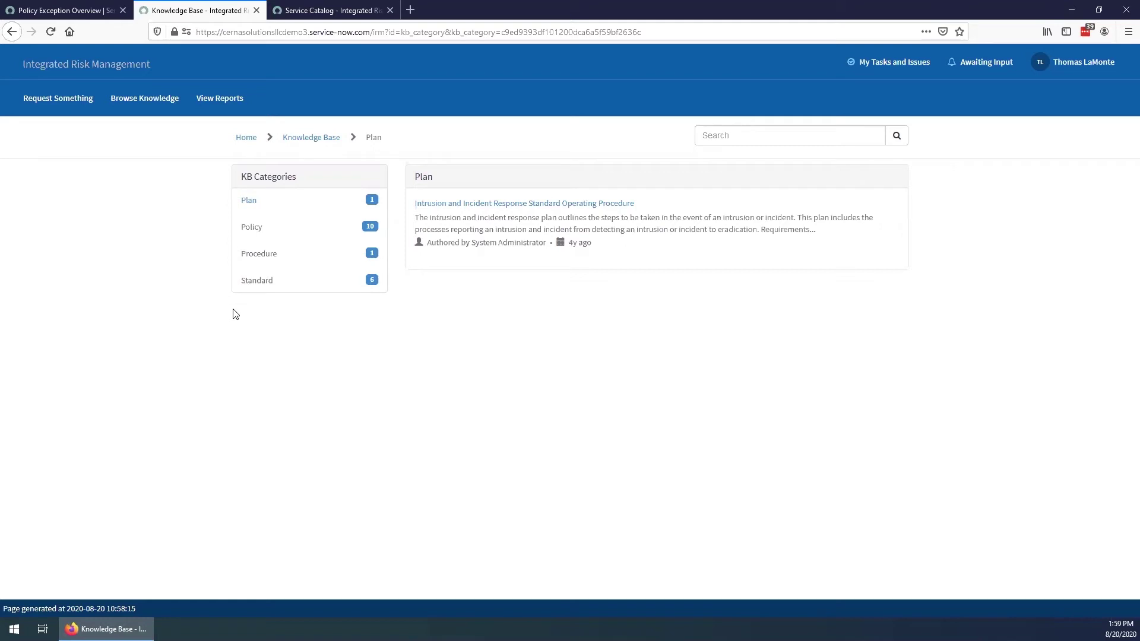
# Step: Open article KB0010022, Sample Password Policy, from the Policy category and read through it
pyautogui.click(253, 228)
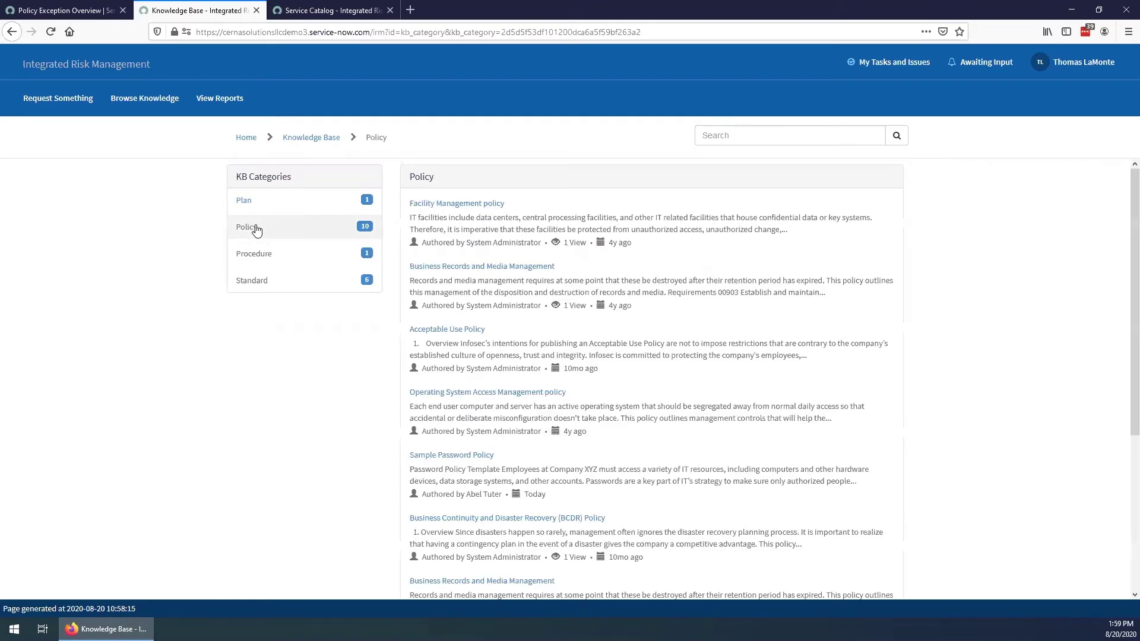
pyautogui.click(475, 457)
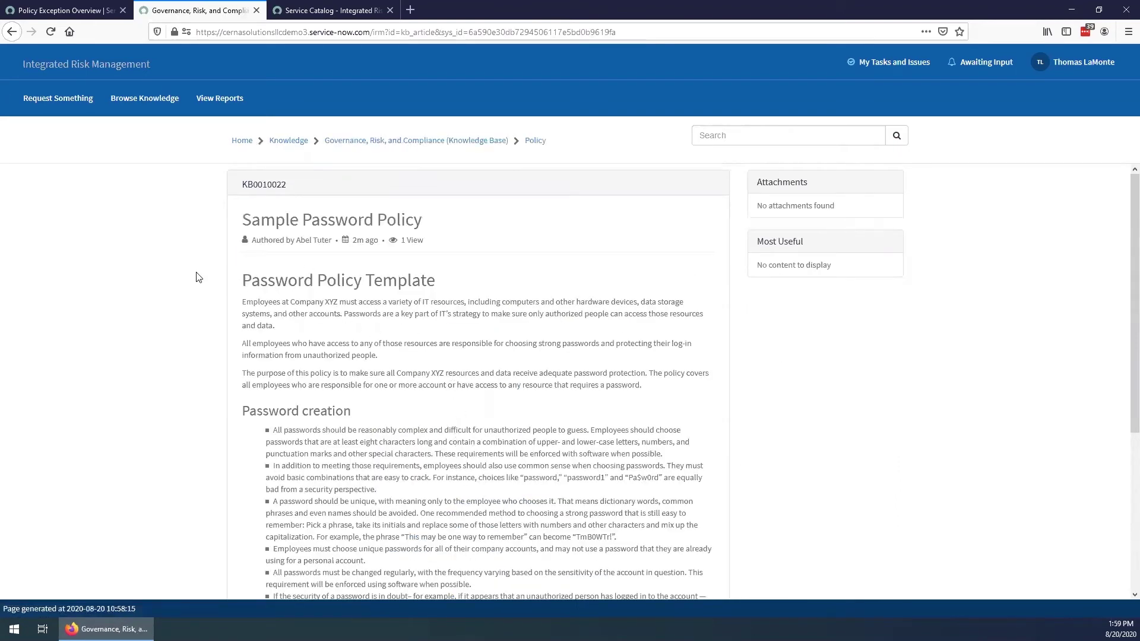
pyautogui.scroll(-5, 207, 272)
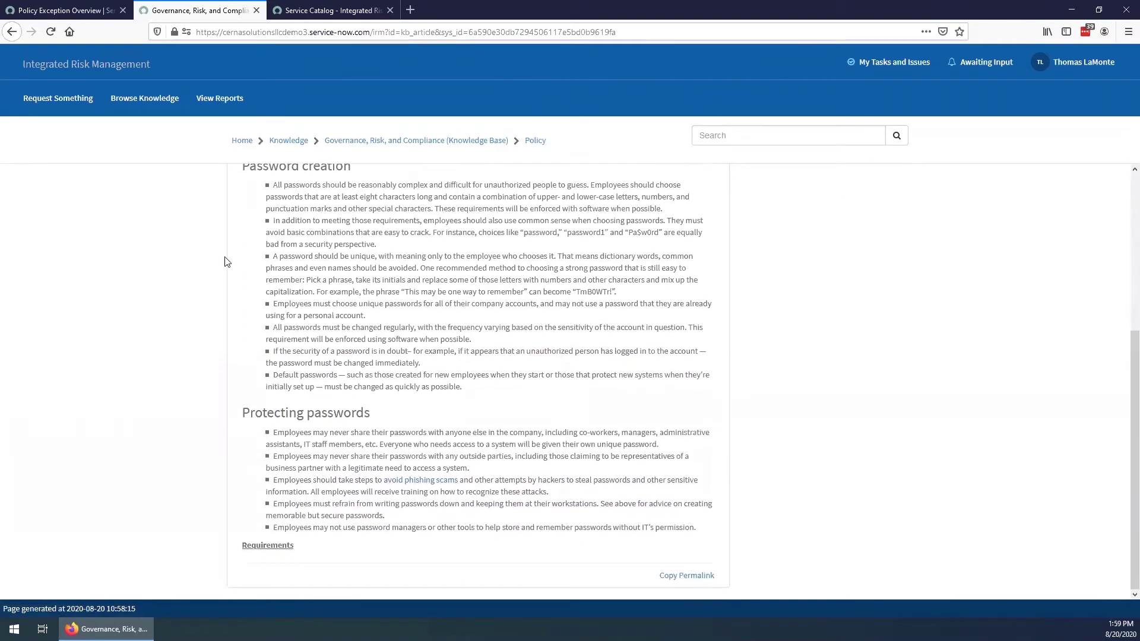
pyautogui.scroll(1, 226, 262)
pyautogui.scroll(-1, 142, 348)
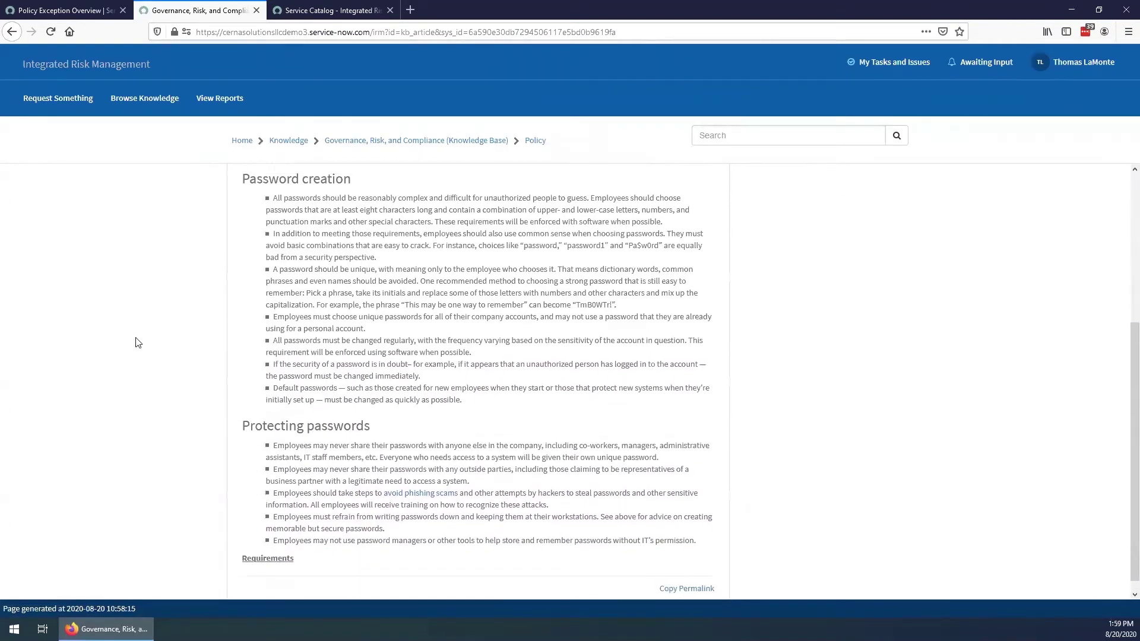
pyautogui.scroll(4, 142, 357)
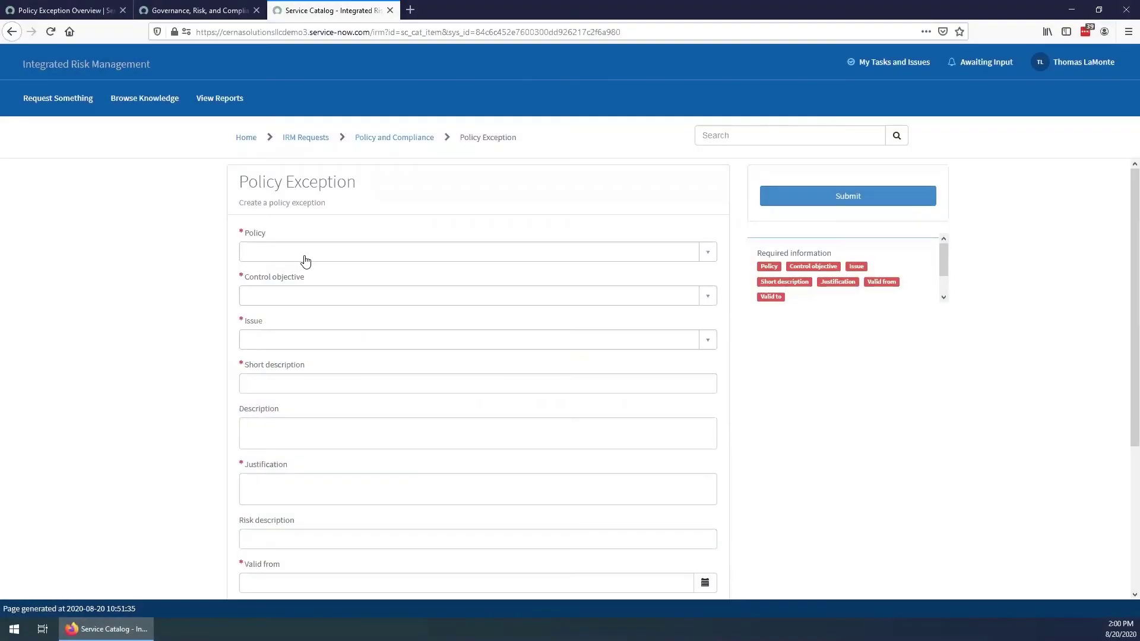
# Step: Choose Sample Password Policy as the policy for the exception
pyautogui.click(279, 254)
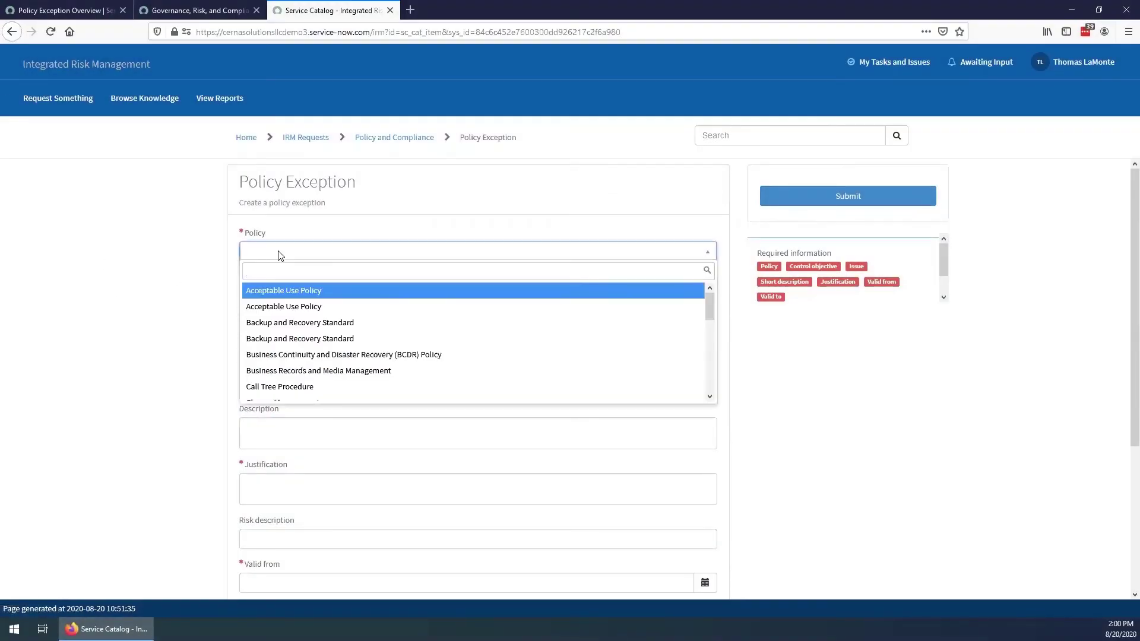
pyautogui.write('Sample')
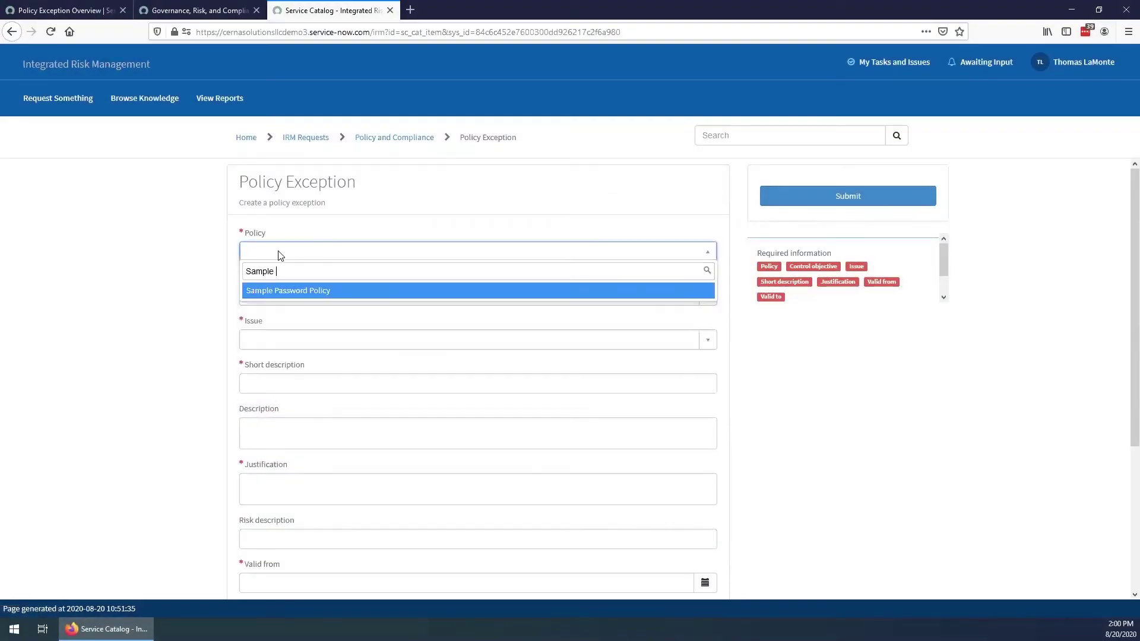
pyautogui.press('Return')
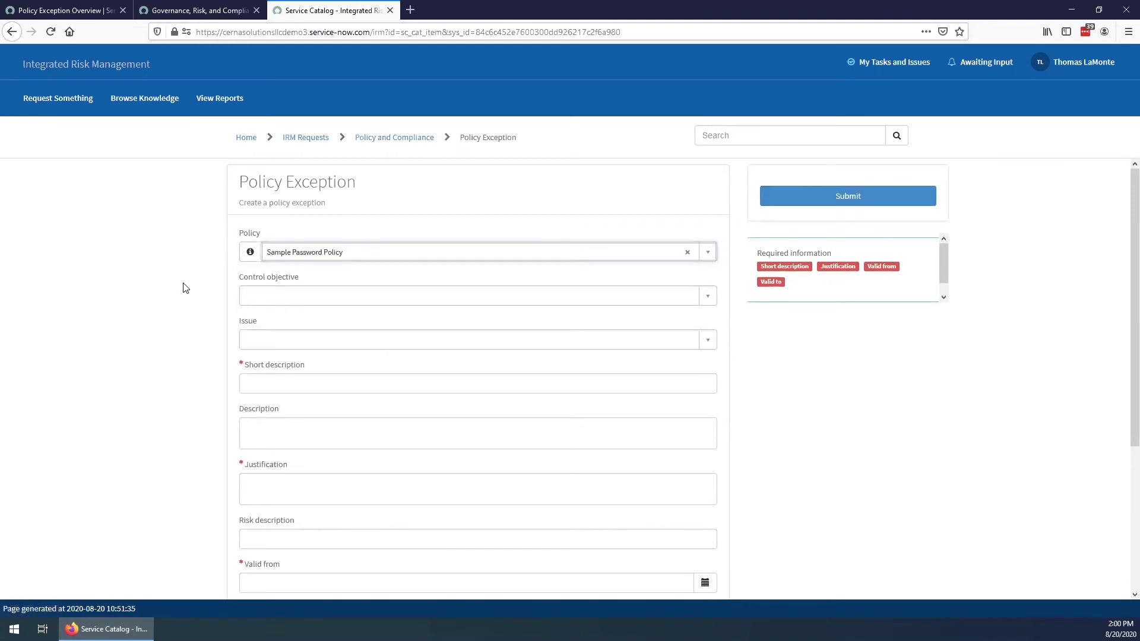
pyautogui.scroll(-1, 190, 286)
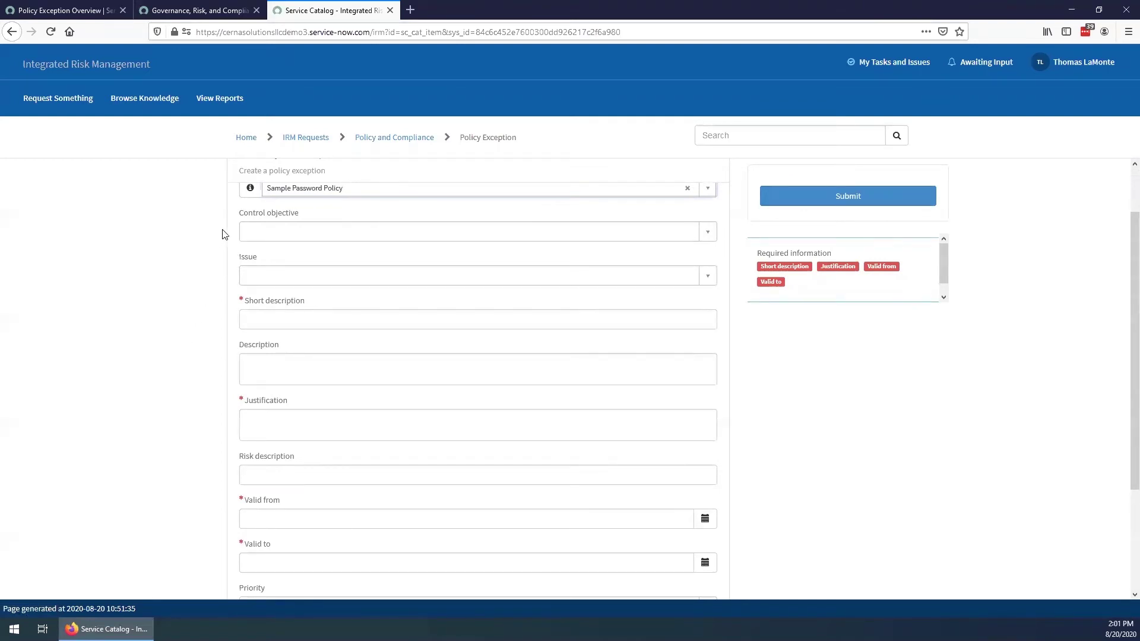
pyautogui.scroll(1, 237, 225)
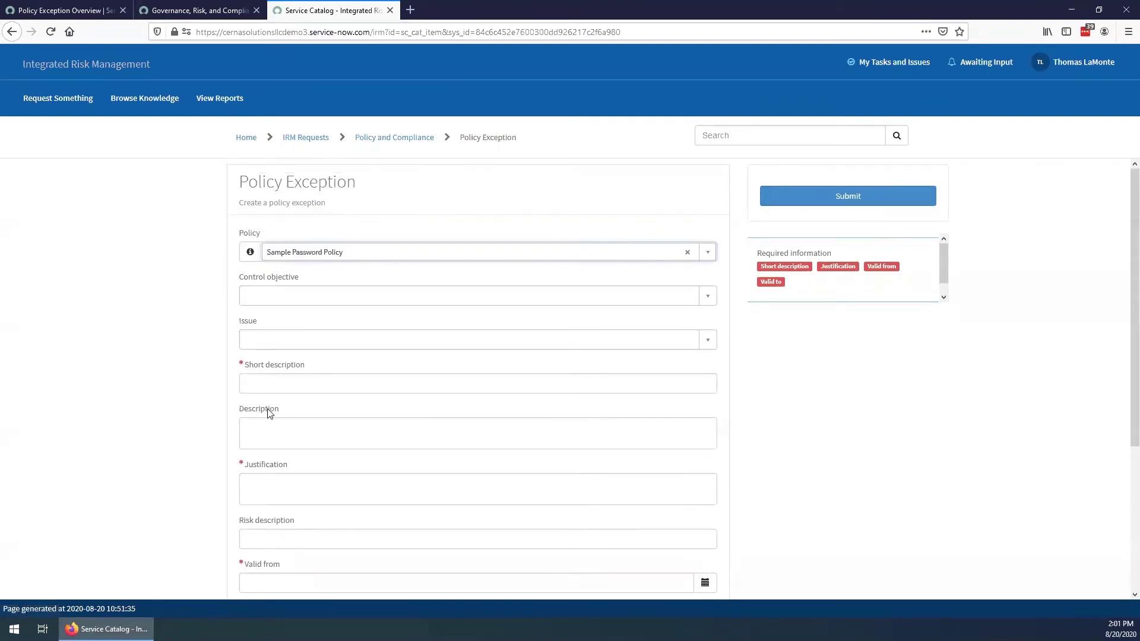
# Step: Enter short description 'Exception for system XYZ on password pol', description 'System XYZ cannot comply', and a legacy-system justification
pyautogui.click(287, 384)
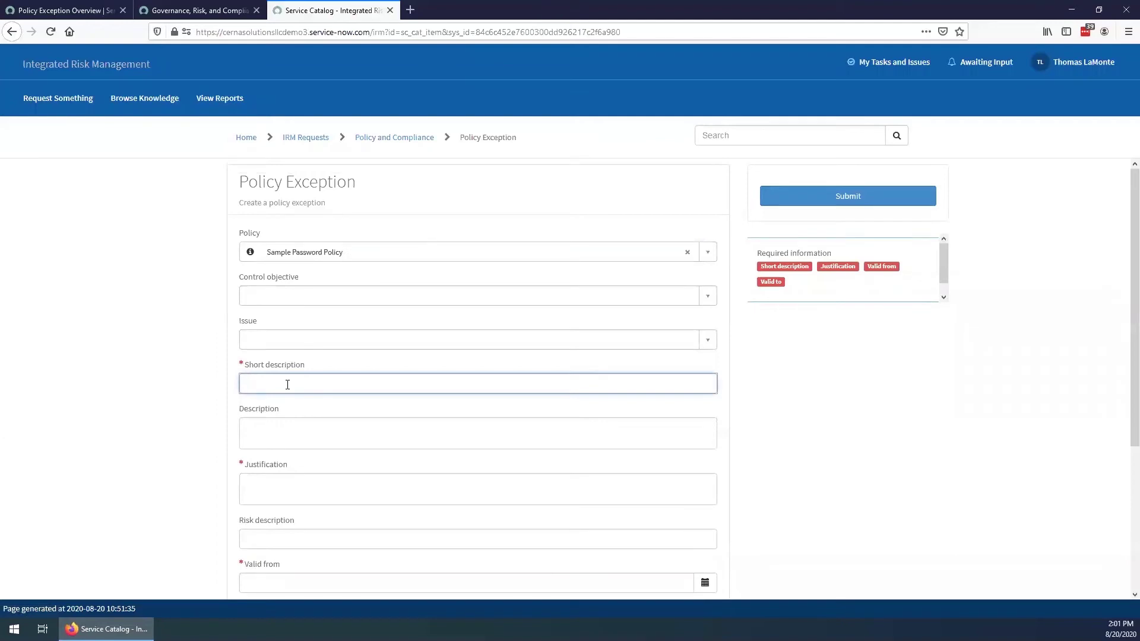
pyautogui.write('I need')
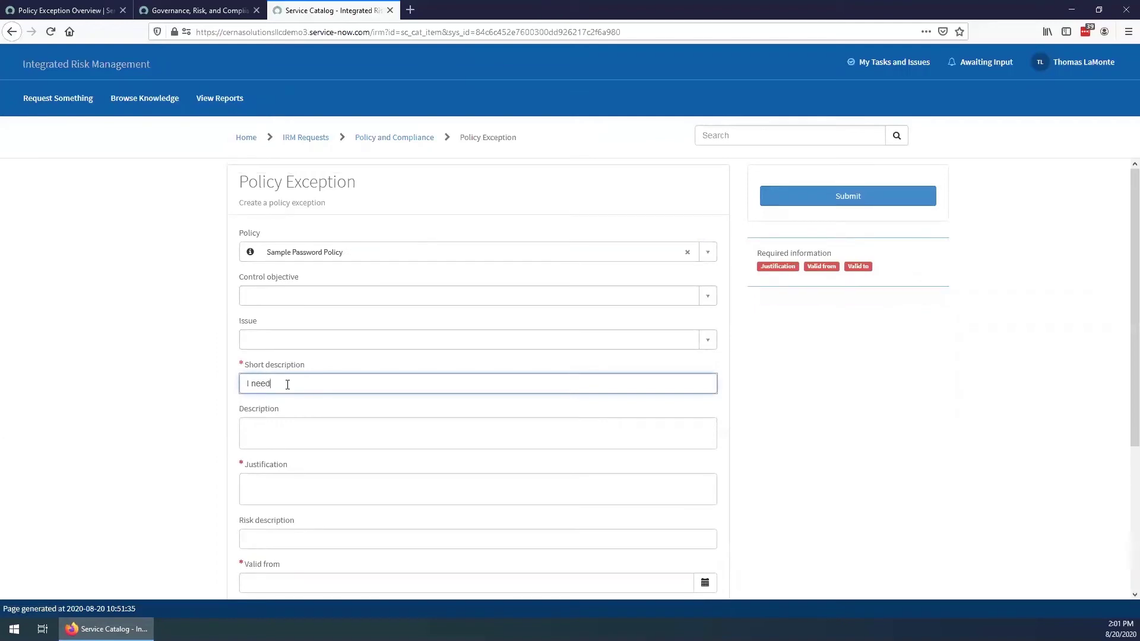
pyautogui.press('BackSpace')
pyautogui.press('BackSpace')
pyautogui.press('BackSpace')
pyautogui.press('BackSpace')
pyautogui.press('BackSpace')
pyautogui.write('Exception for system XYZ on password pol')
pyautogui.press('Tab')
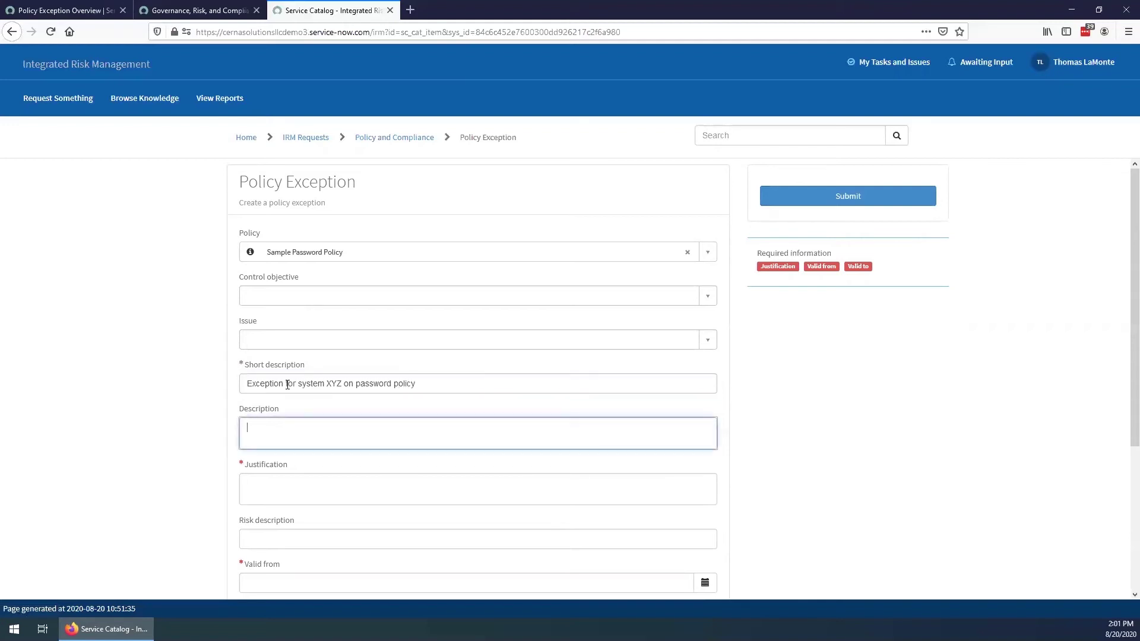
pyautogui.write('System XYZ cannot comply')
pyautogui.press('Tab')
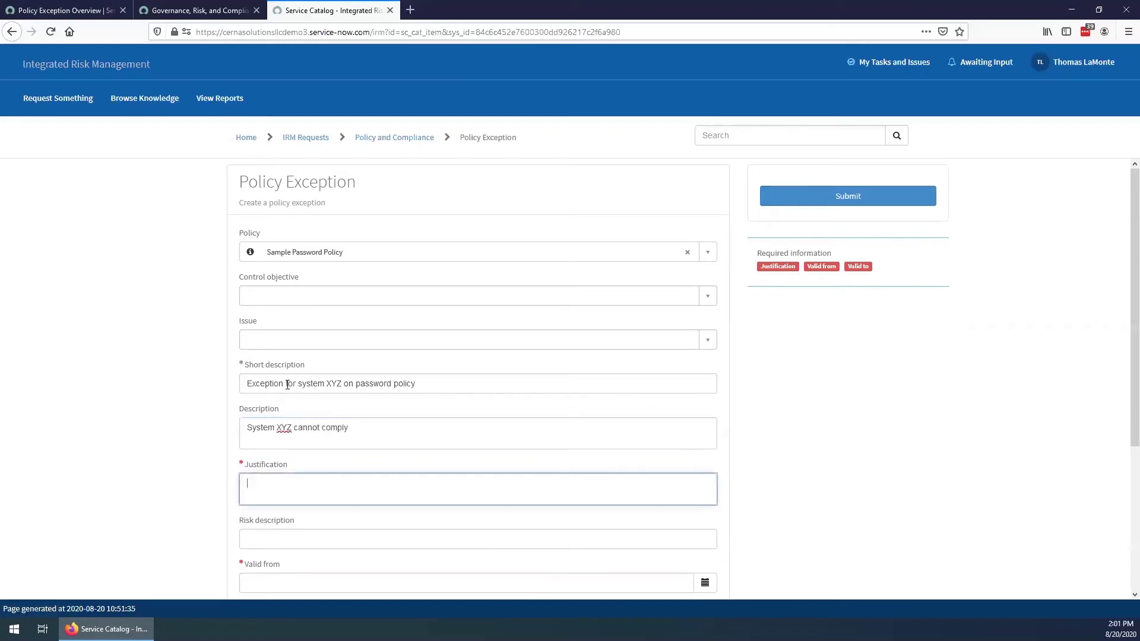
pyautogui.write('Legacy system ca')
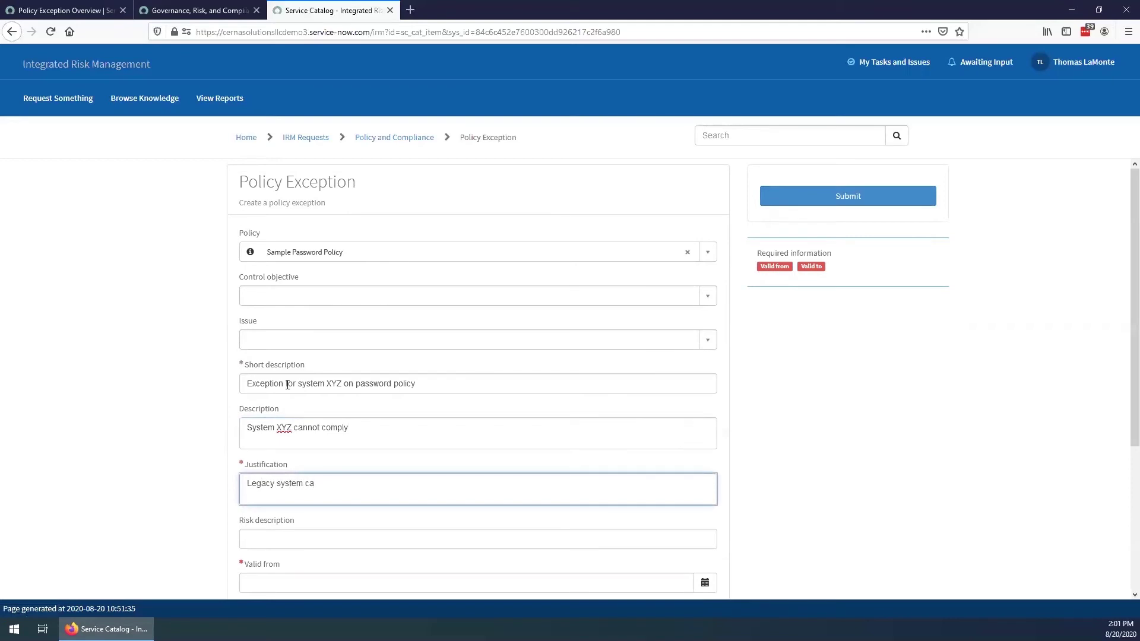
pyautogui.write('nnot support policy on passwords')
pyautogui.scroll(-3, 196, 438)
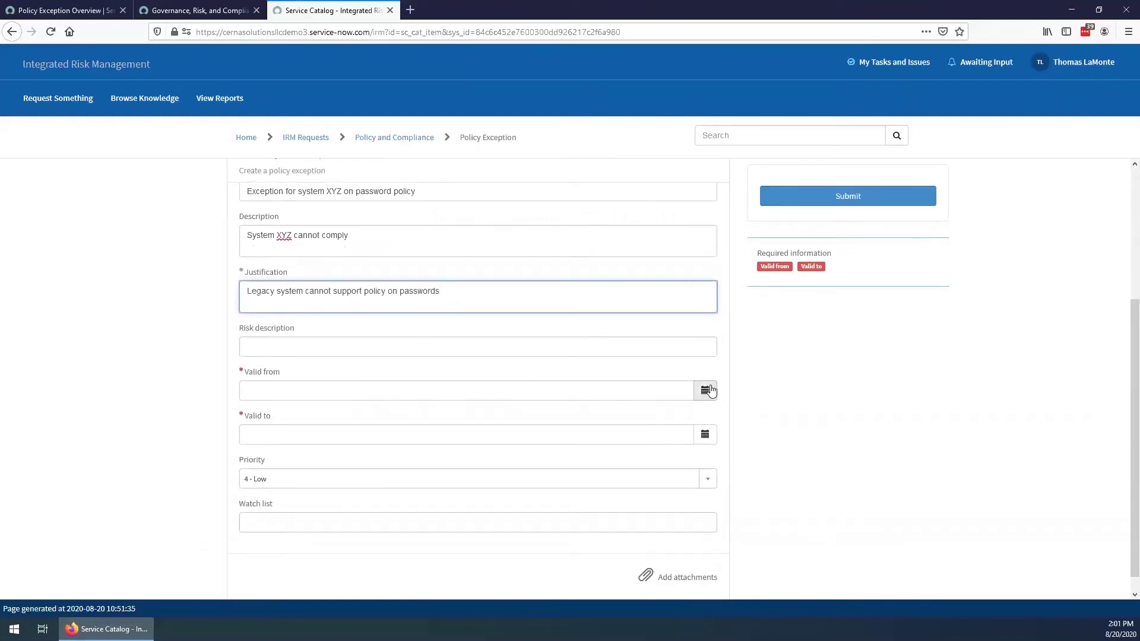
# Step: Set Valid from to 20 August 2020 and Valid to to 31 December 2020
pyautogui.click(705, 390)
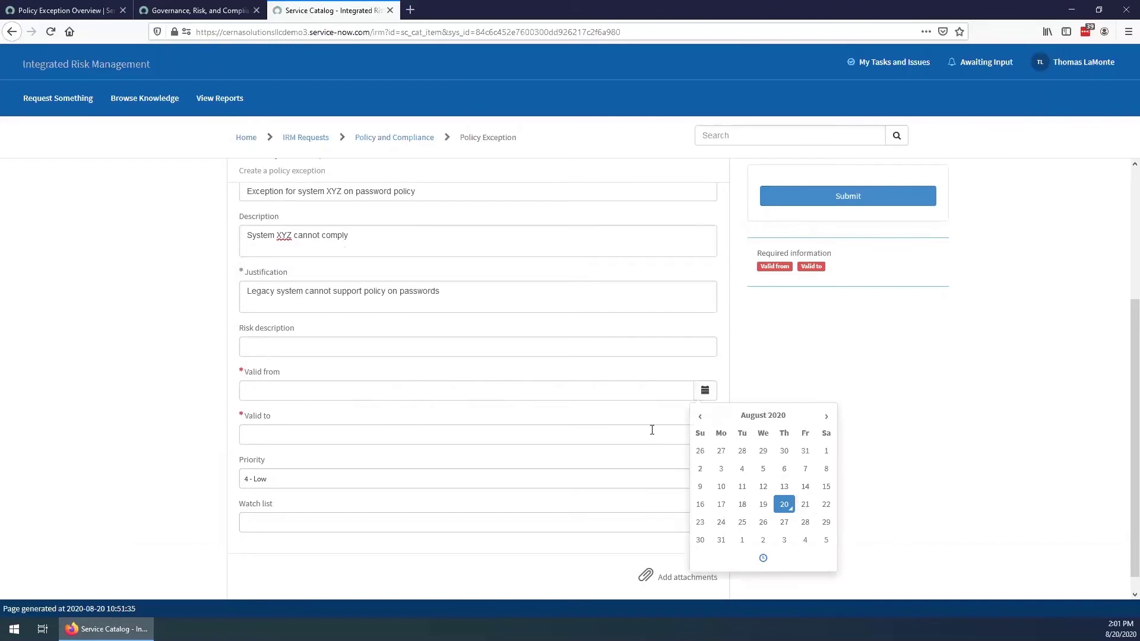
pyautogui.click(787, 507)
pyautogui.click(716, 438)
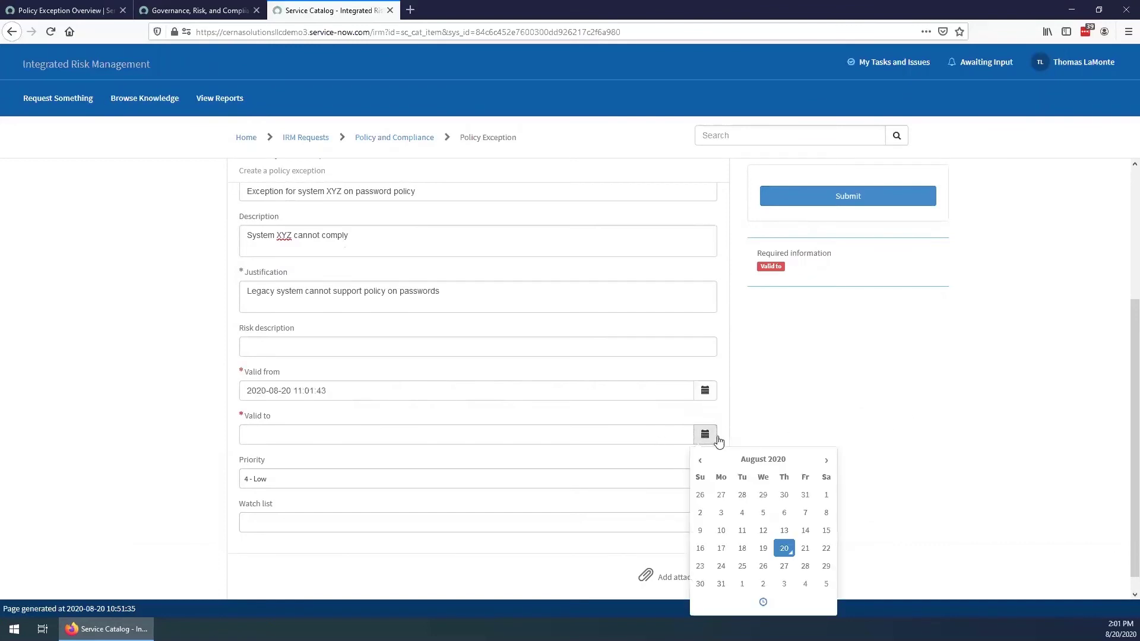
pyautogui.click(827, 461)
pyautogui.click(827, 461)
pyautogui.click(827, 461)
pyautogui.click(827, 460)
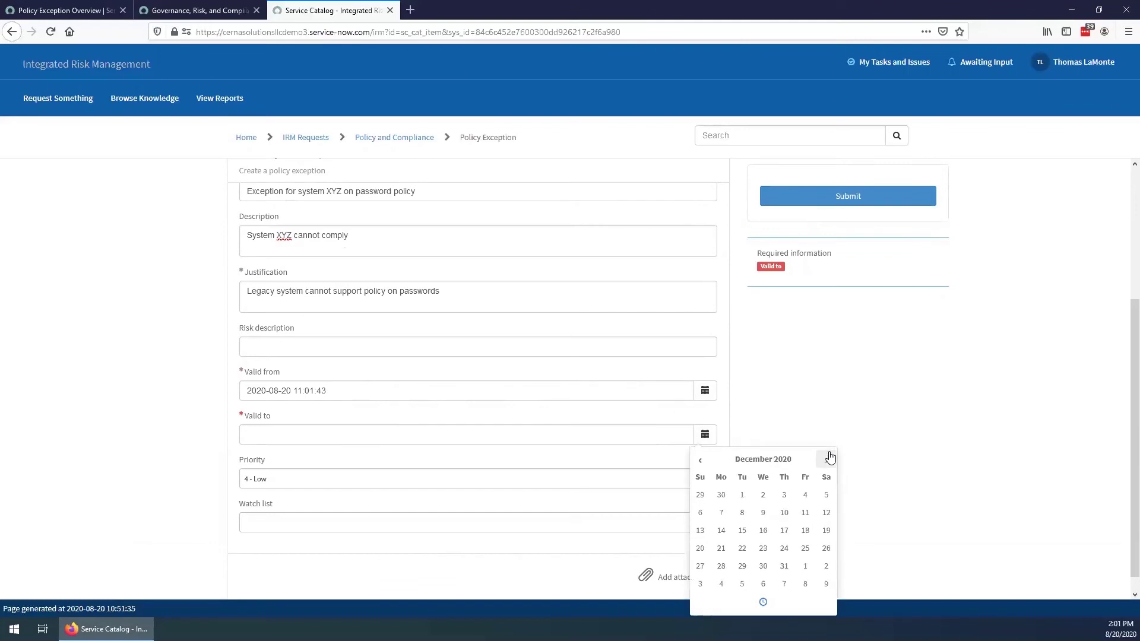
pyautogui.click(785, 566)
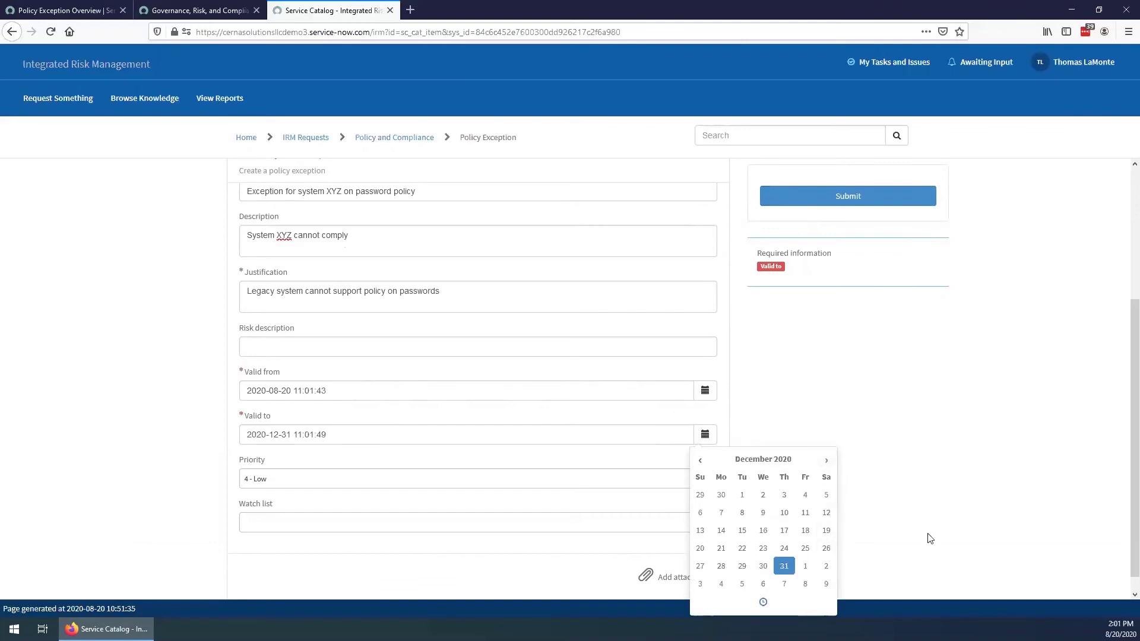
pyautogui.click(841, 288)
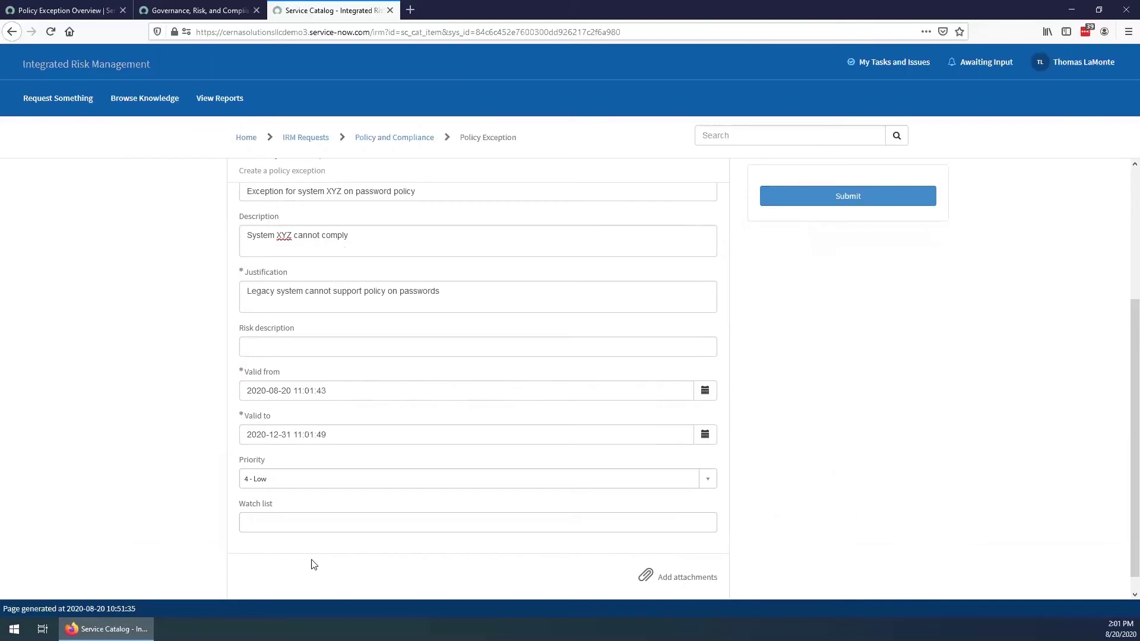
pyautogui.scroll(1, 975, 447)
pyautogui.scroll(5, 976, 446)
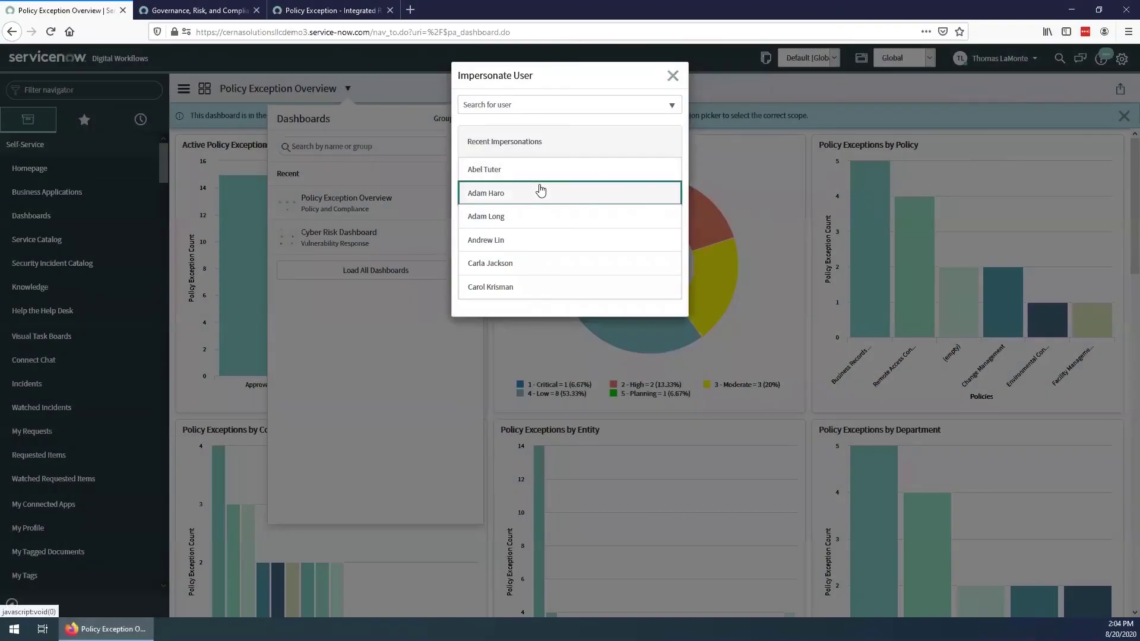
# Step: Impersonate the reviewing user and open Policy and Compliance - All Policy Exceptions
pyautogui.click(542, 193)
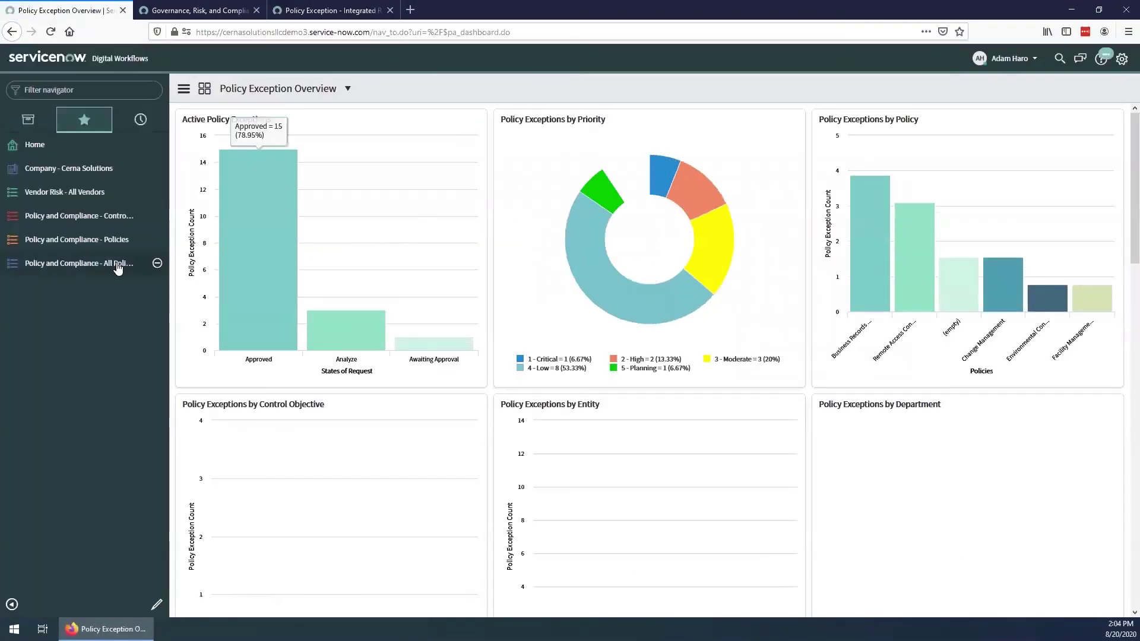
pyautogui.click(118, 269)
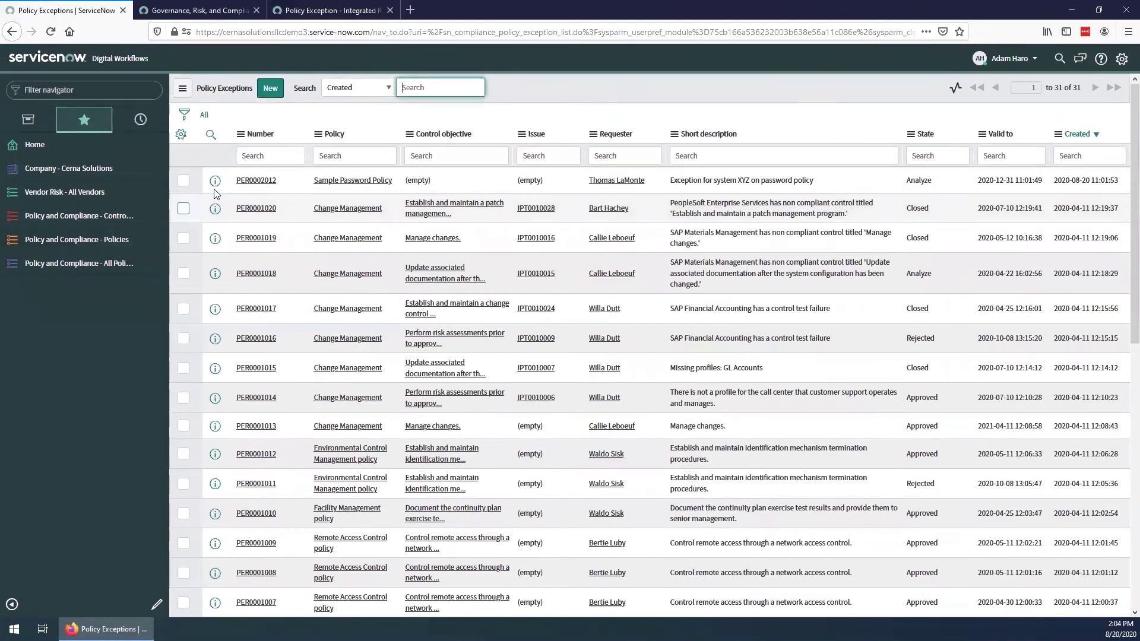
# Step: Open exception PER0002012 and review its fields and justification text
pyautogui.click(254, 181)
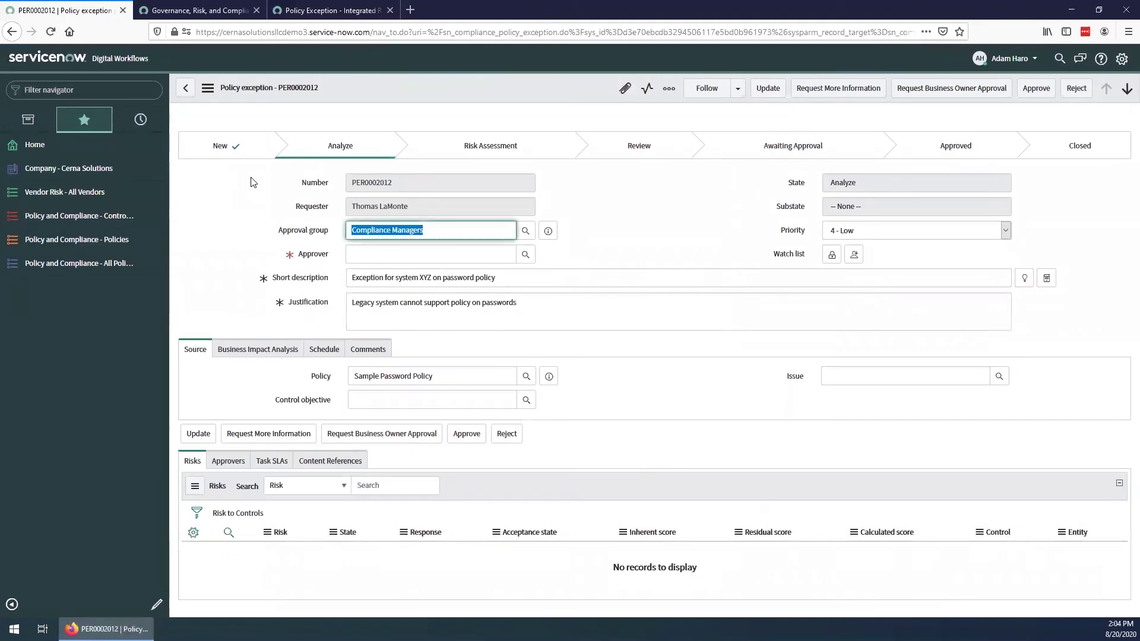
pyautogui.click(457, 207)
pyautogui.click(563, 224)
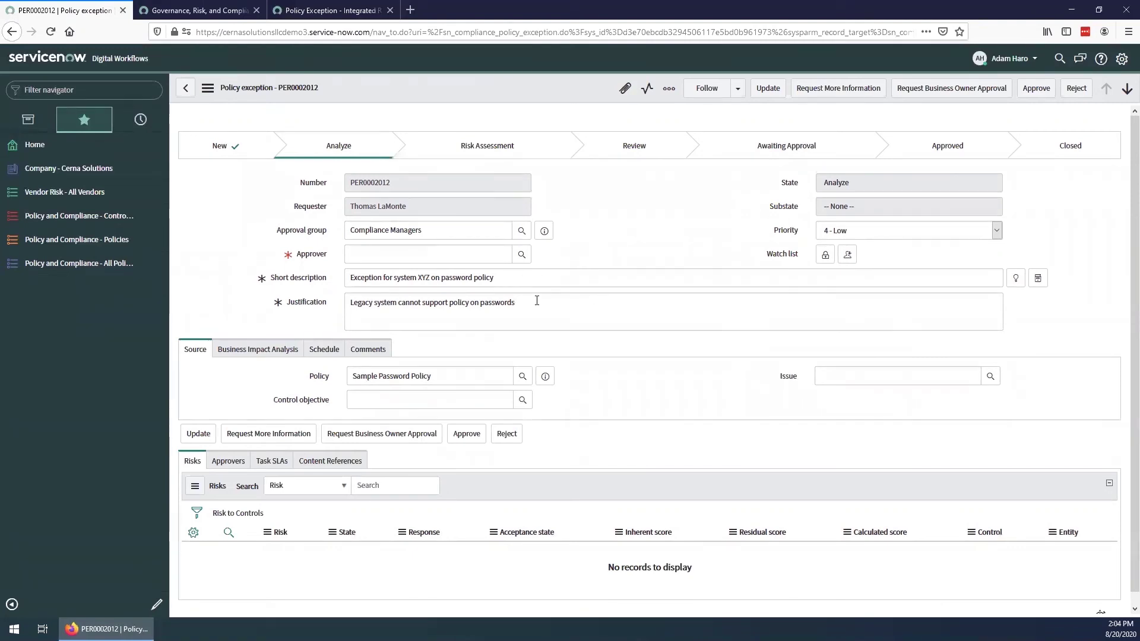
pyautogui.click(538, 305)
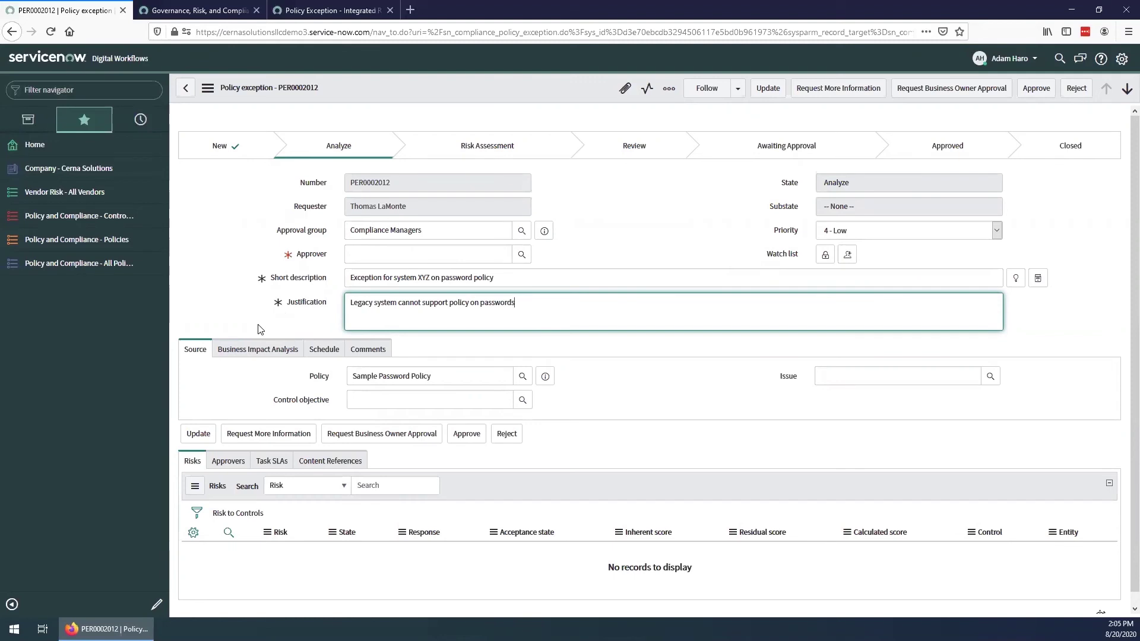
pyautogui.click(492, 380)
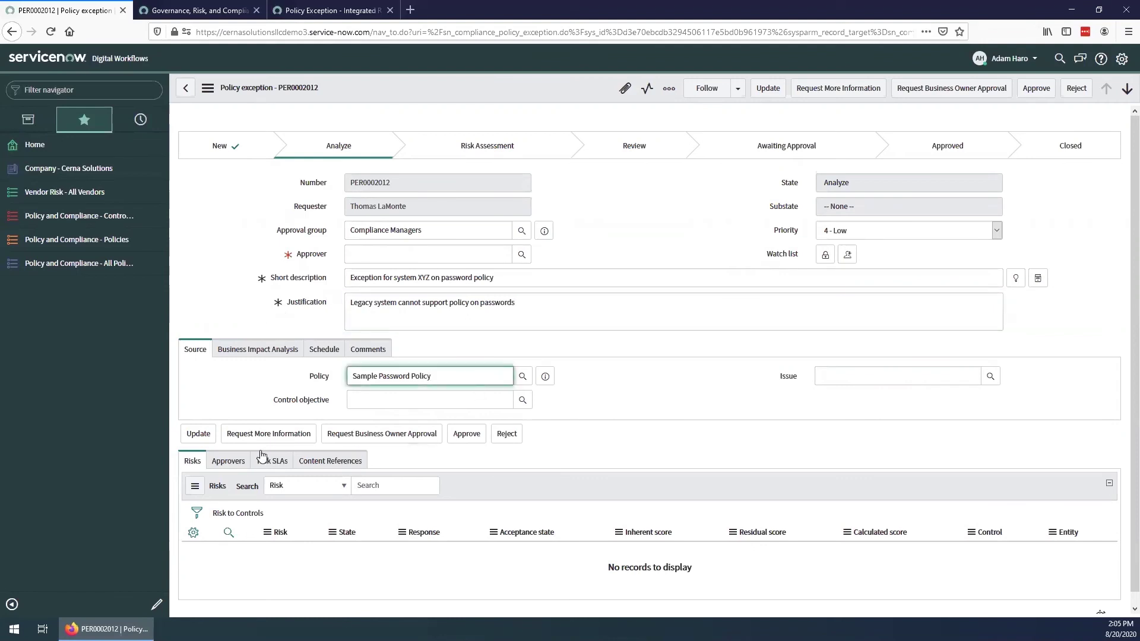